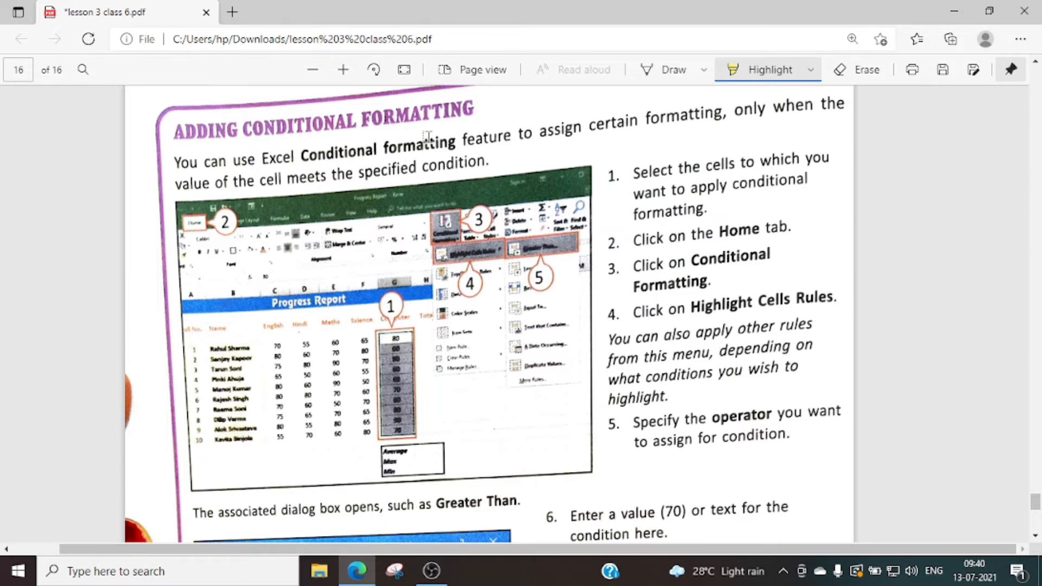
# Read the PDF page's instructions on adding conditional formatting with a Greater Than rule and on removing conditional formatting
pyautogui.scroll(-6, 584, 325)
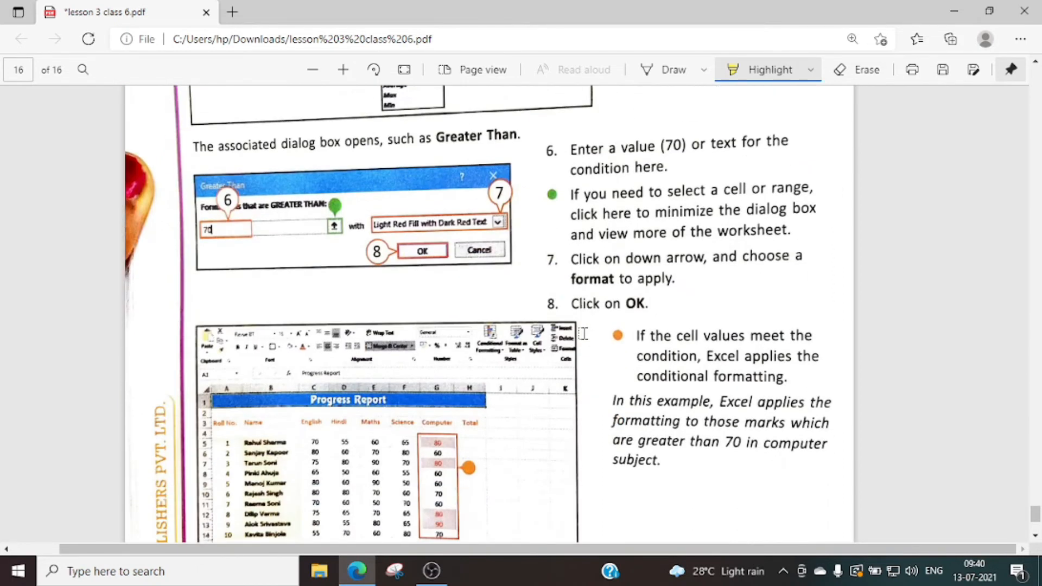
pyautogui.scroll(-3, 582, 333)
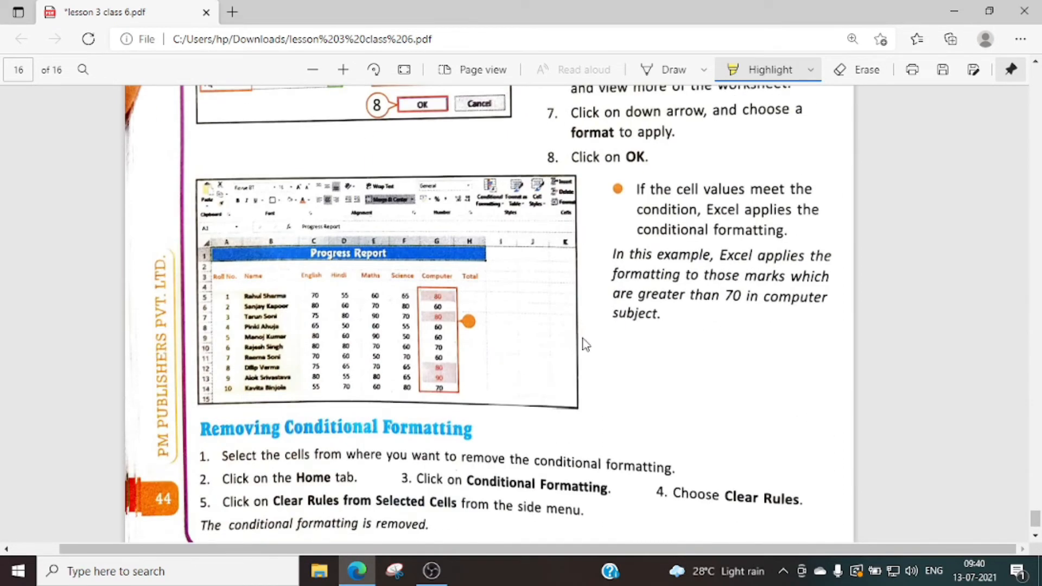
pyautogui.scroll(-2, 584, 345)
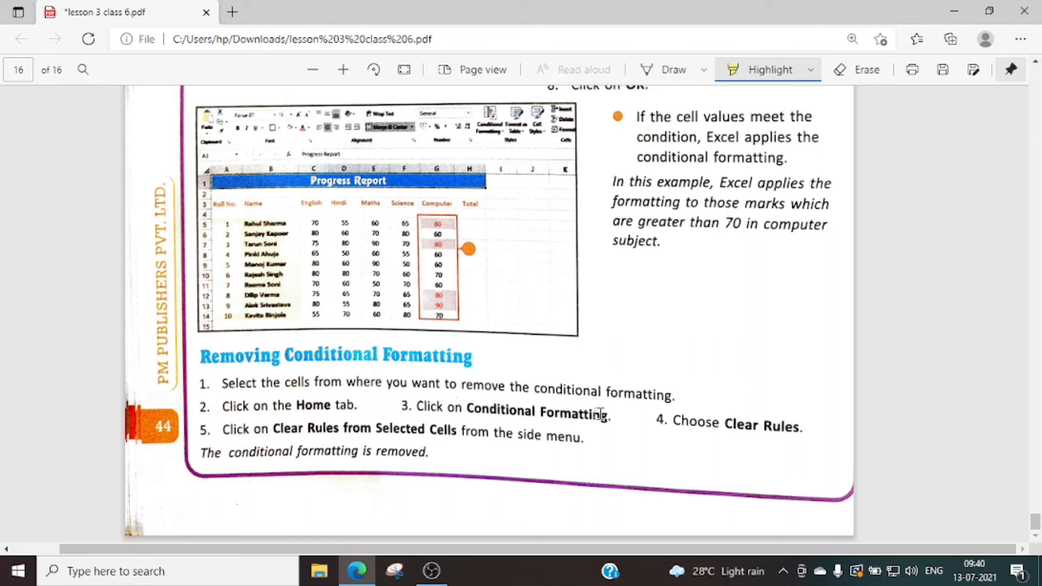
pyautogui.click(429, 579)
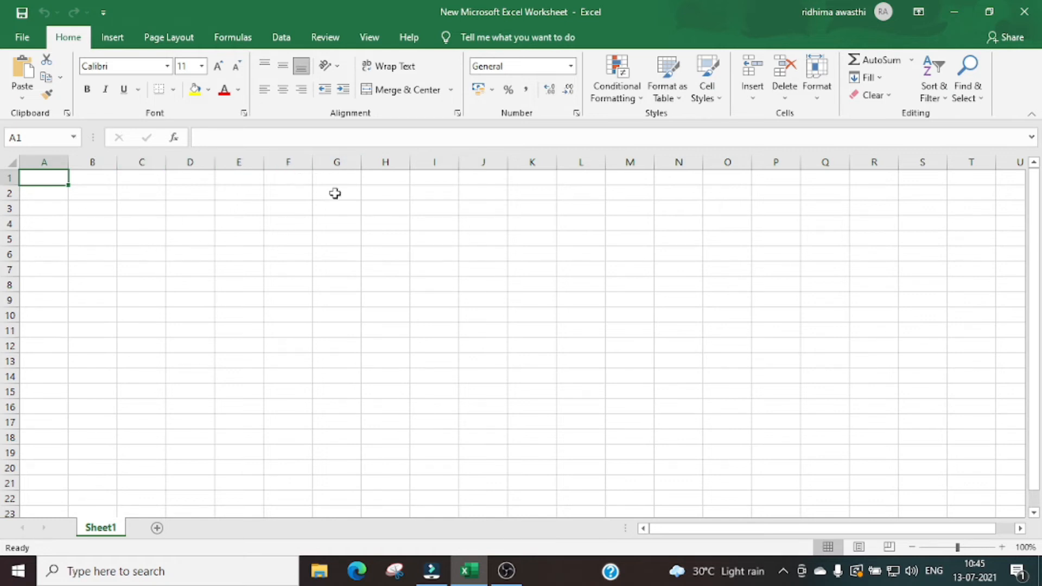
pyautogui.click(138, 191)
pyautogui.click(197, 209)
pyautogui.click(203, 235)
pyautogui.click(284, 234)
pyautogui.click(265, 212)
pyautogui.click(181, 214)
pyautogui.click(187, 257)
pyautogui.click(233, 252)
pyautogui.click(242, 211)
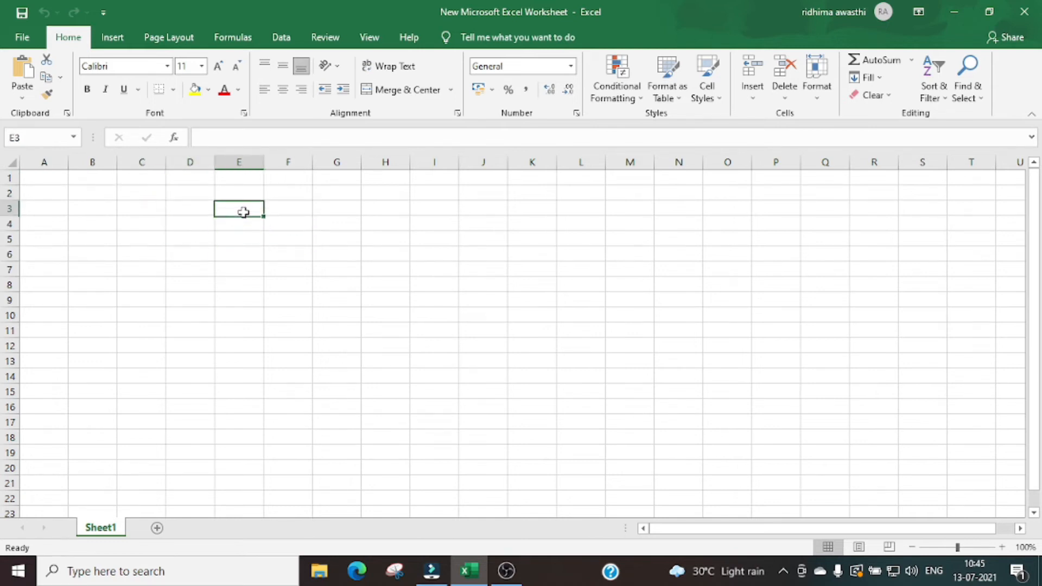
pyautogui.click(155, 195)
pyautogui.click(141, 222)
pyautogui.click(190, 219)
pyautogui.click(193, 240)
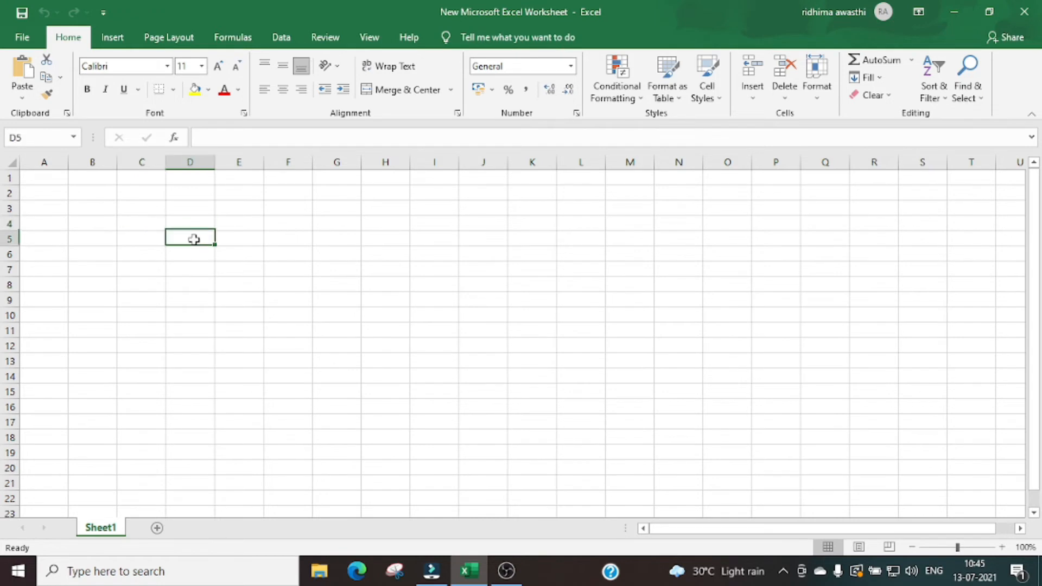
pyautogui.click(191, 225)
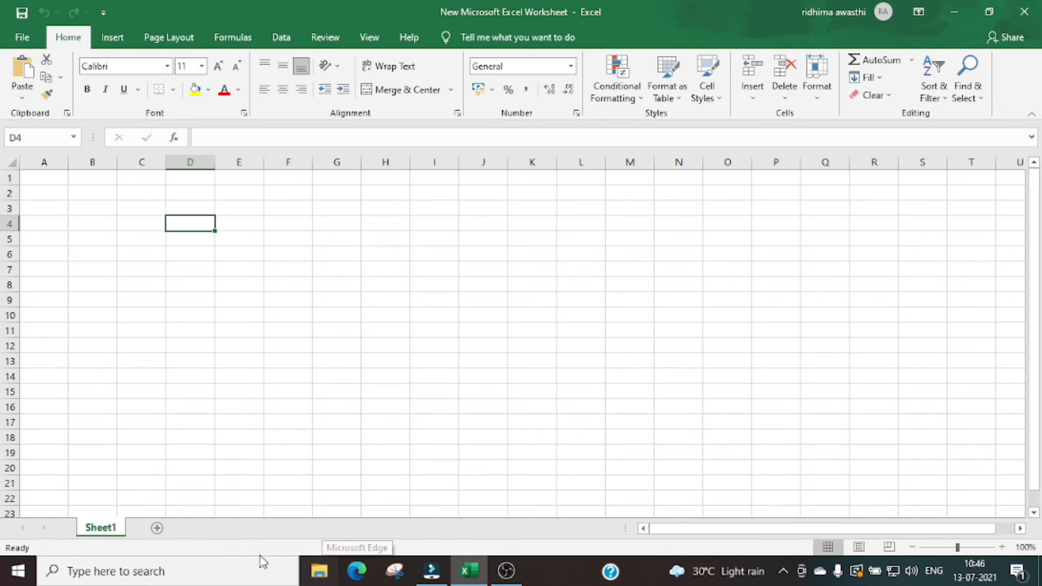
# Enter the title PROGRESS REPORT in cell A1
pyautogui.click(60, 175)
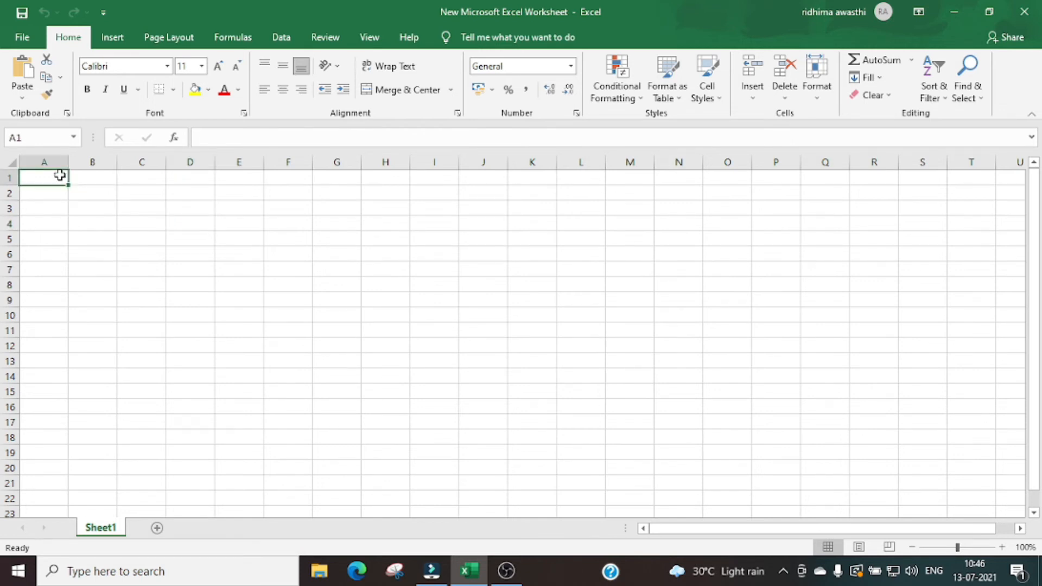
pyautogui.write('P')
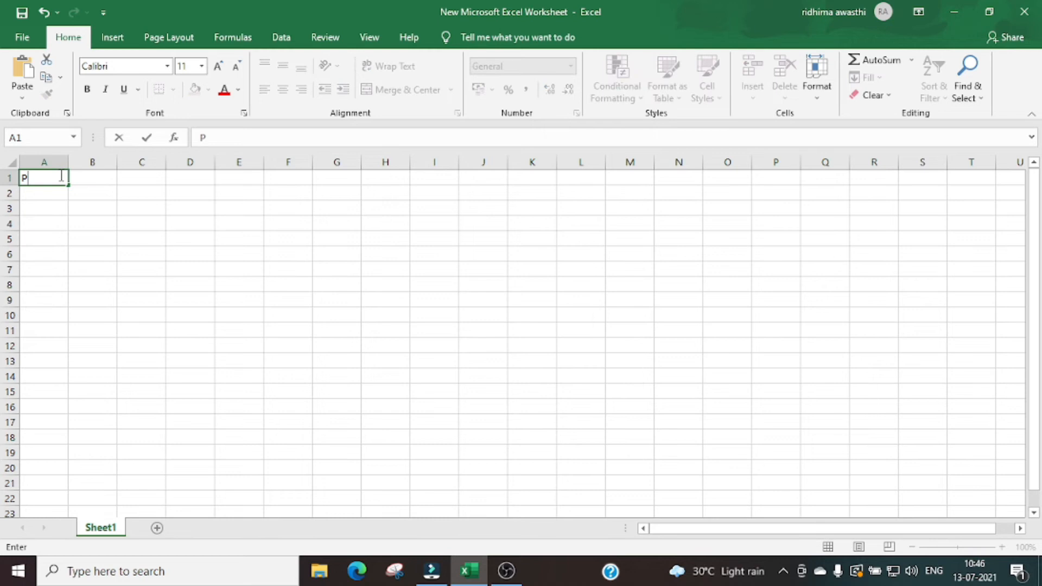
pyautogui.write('ROGRES')
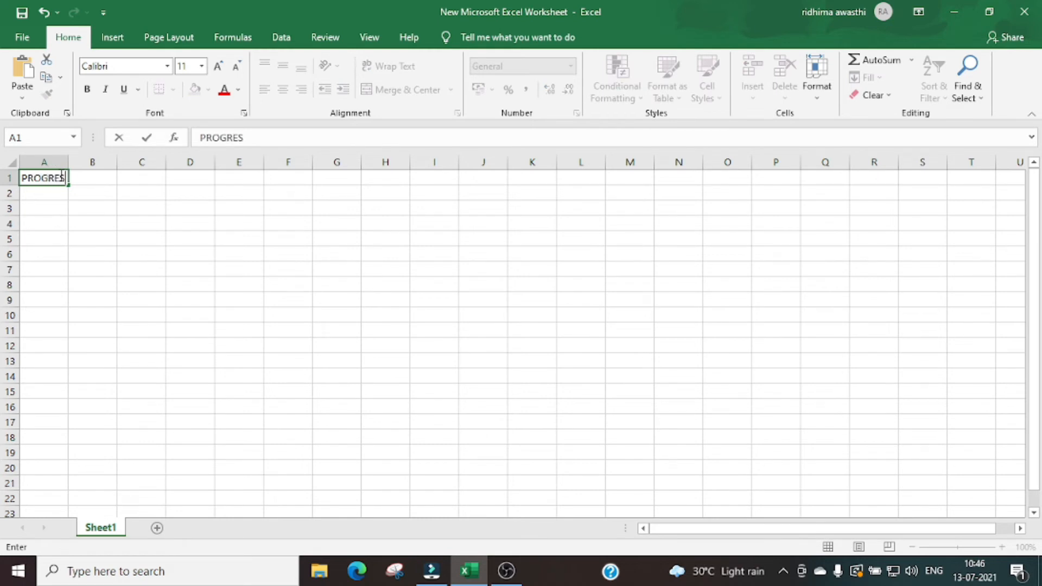
pyautogui.write('S REPORT')
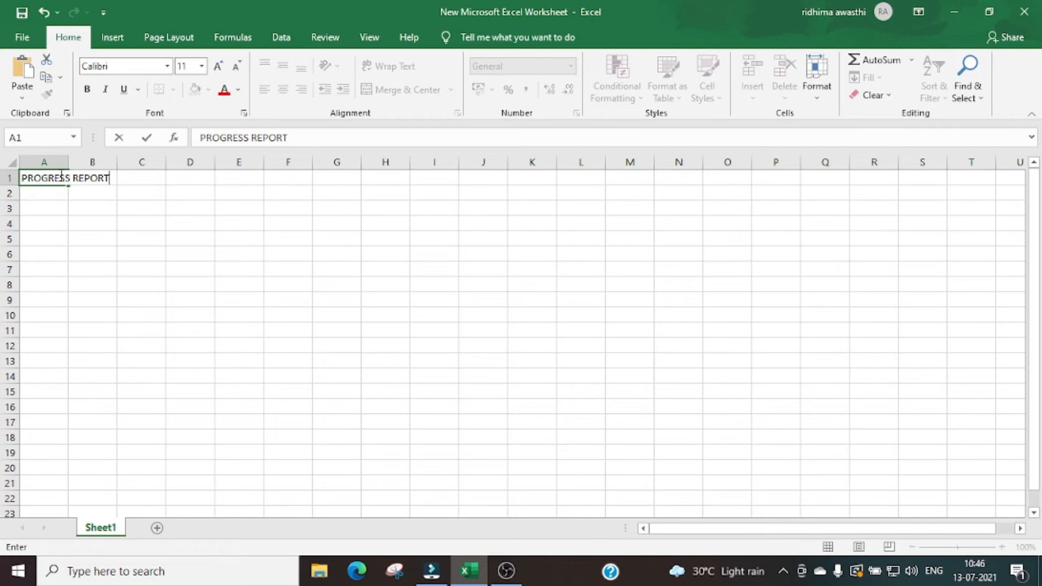
# Enter the column headings ROLL.NO, NAME and ENG in cells A3 to C3
pyautogui.click(38, 208)
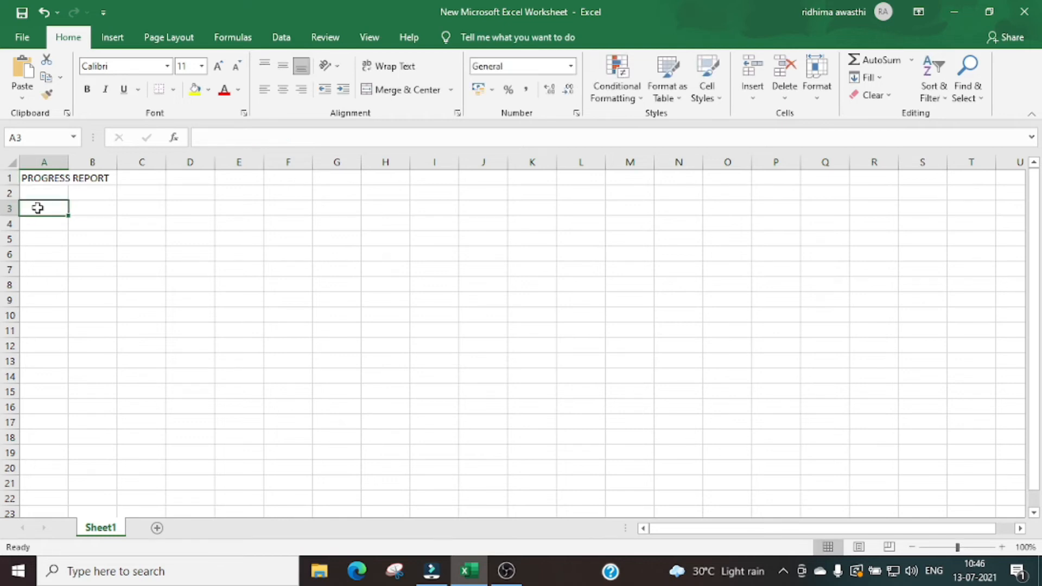
pyautogui.write('rOLL')
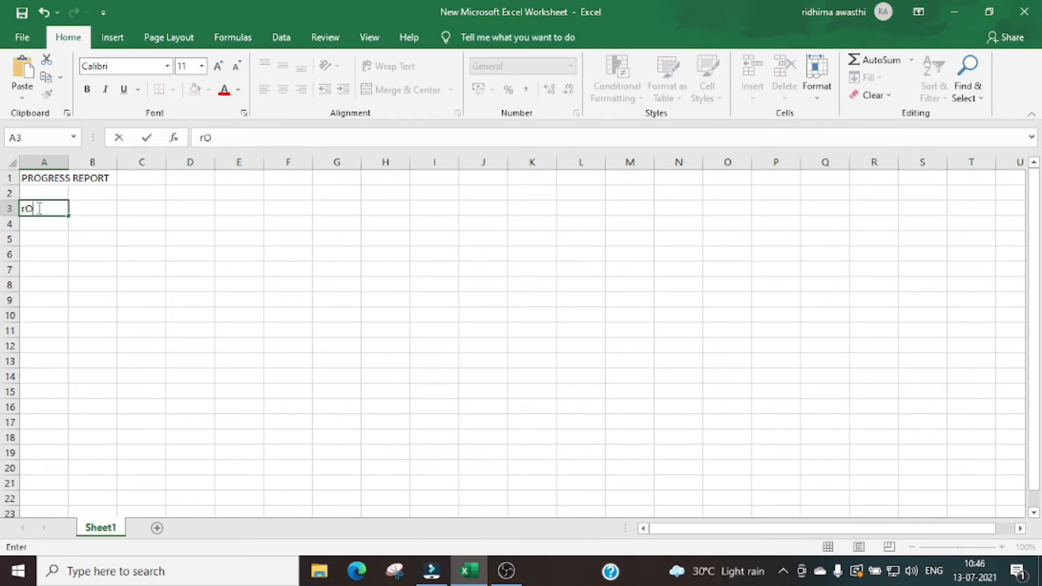
pyautogui.press('BackSpace')
pyautogui.press('BackSpace')
pyautogui.press('BackSpace')
pyautogui.press('BackSpace')
pyautogui.write('ROLL.NO')
pyautogui.press('Tab')
pyautogui.write('NAME')
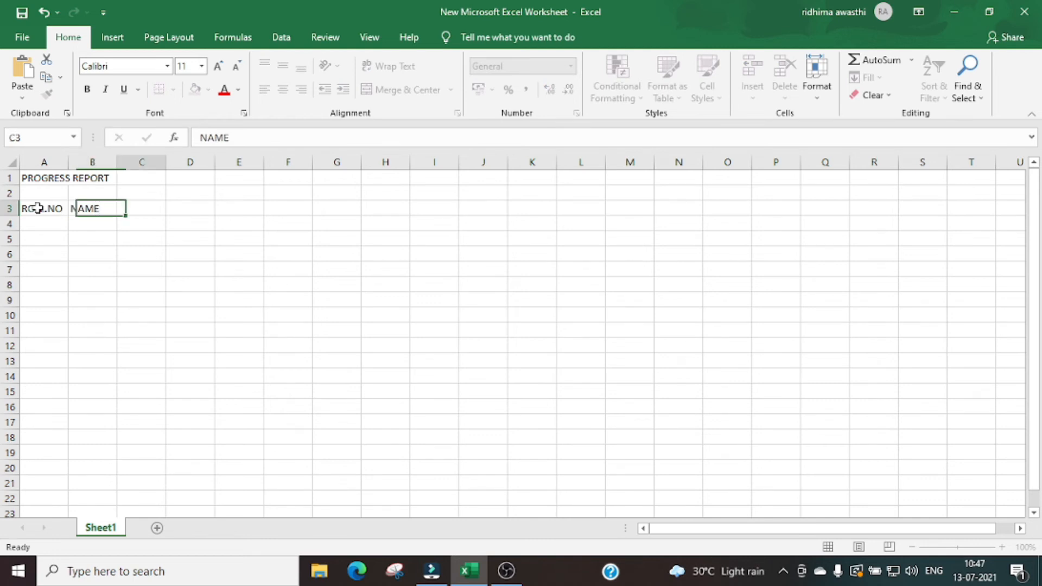
pyautogui.press('Tab')
pyautogui.write('ENG')
pyautogui.press('Tab')
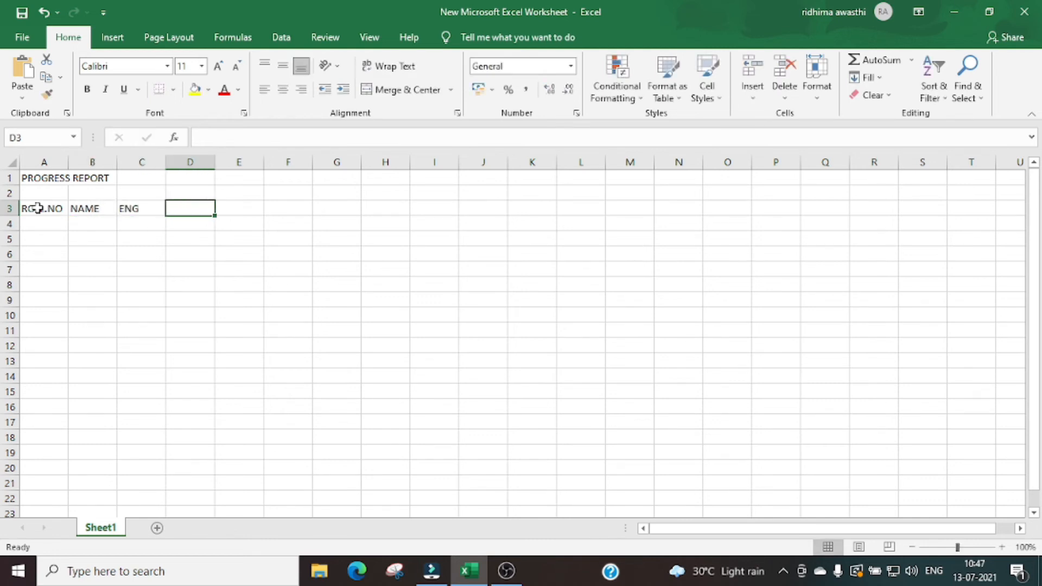
# Continue the heading row with HINDI, MATHS and SCIENCE in cells D3 to F3
pyautogui.write('HINDI')
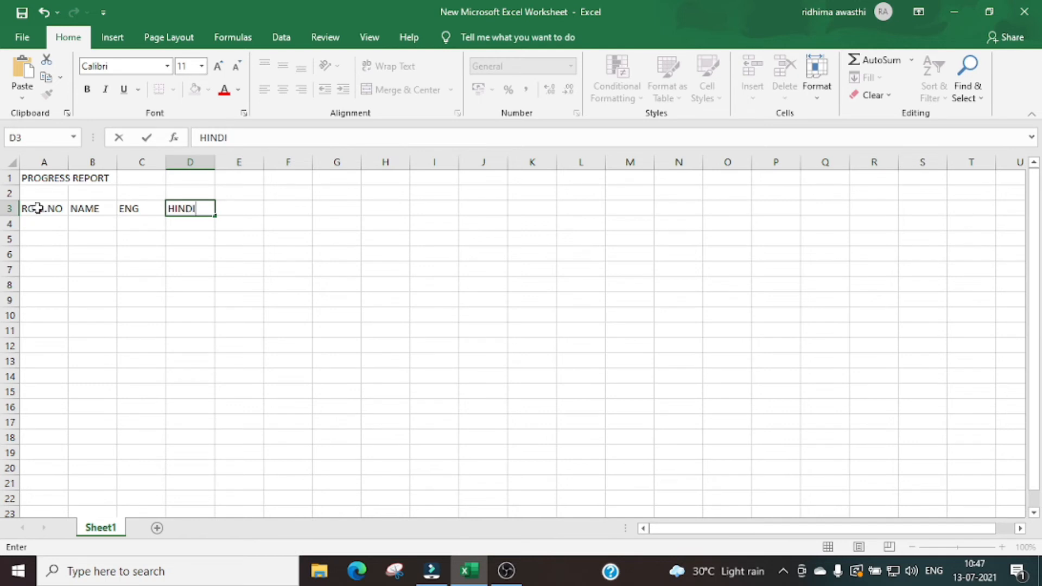
pyautogui.press('Tab')
pyautogui.write('MATHS')
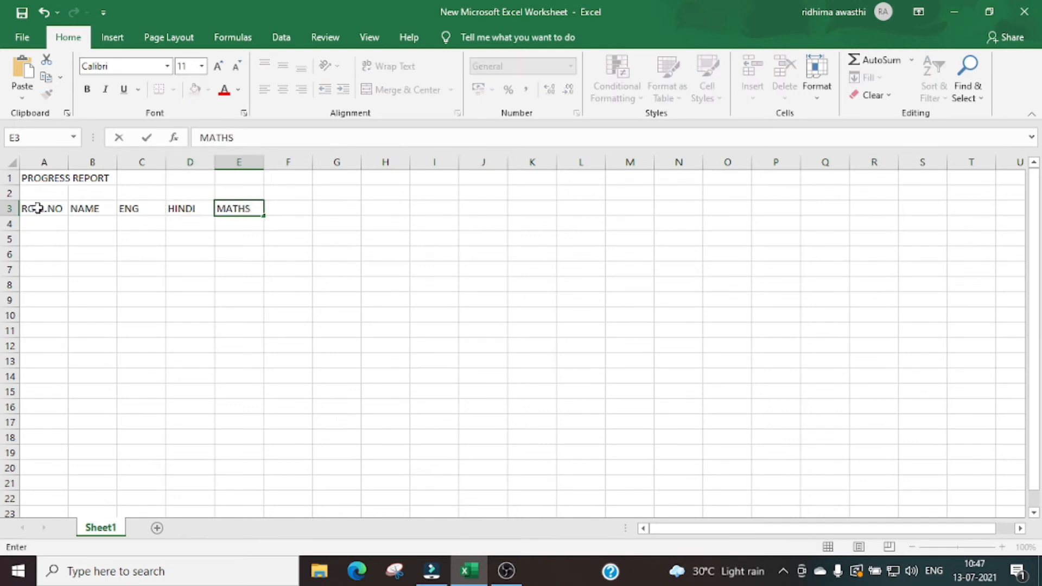
pyautogui.press('Tab')
pyautogui.write('SCIE')
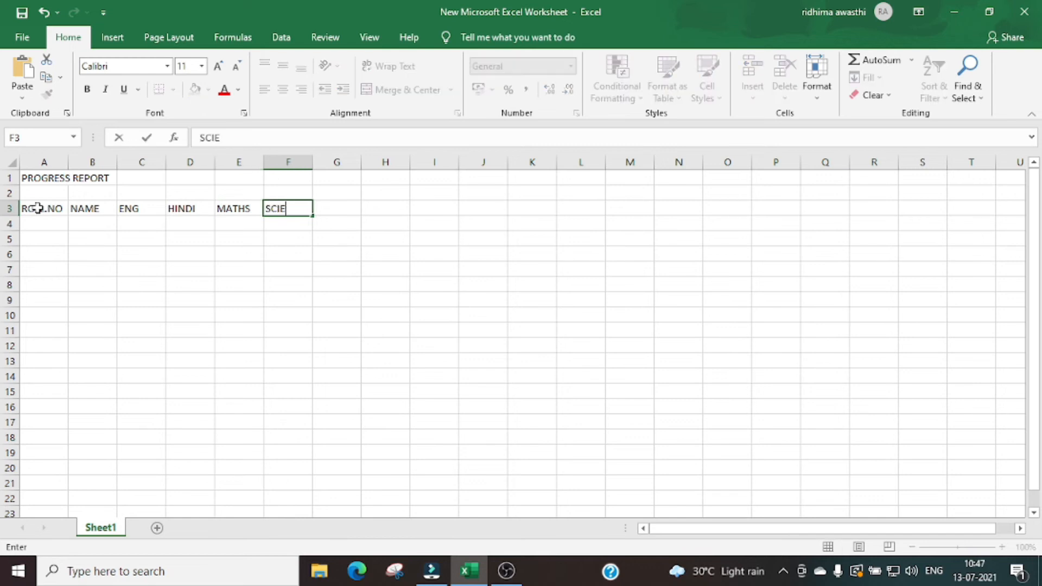
pyautogui.write('NCE')
pyautogui.press('Tab')
# Complete the heading row with COMPUTER in cell G3 and TOTAL in cell H3
pyautogui.write('COMPURE')
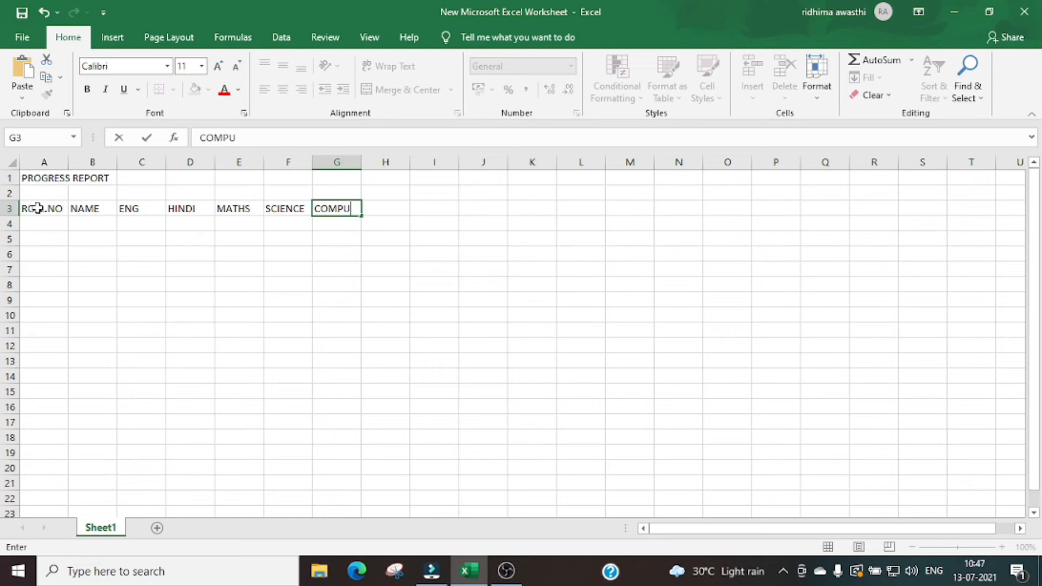
pyautogui.press('BackSpace')
pyautogui.press('BackSpace')
pyautogui.write('TER')
pyautogui.press('Tab')
pyautogui.write('TOTAL')
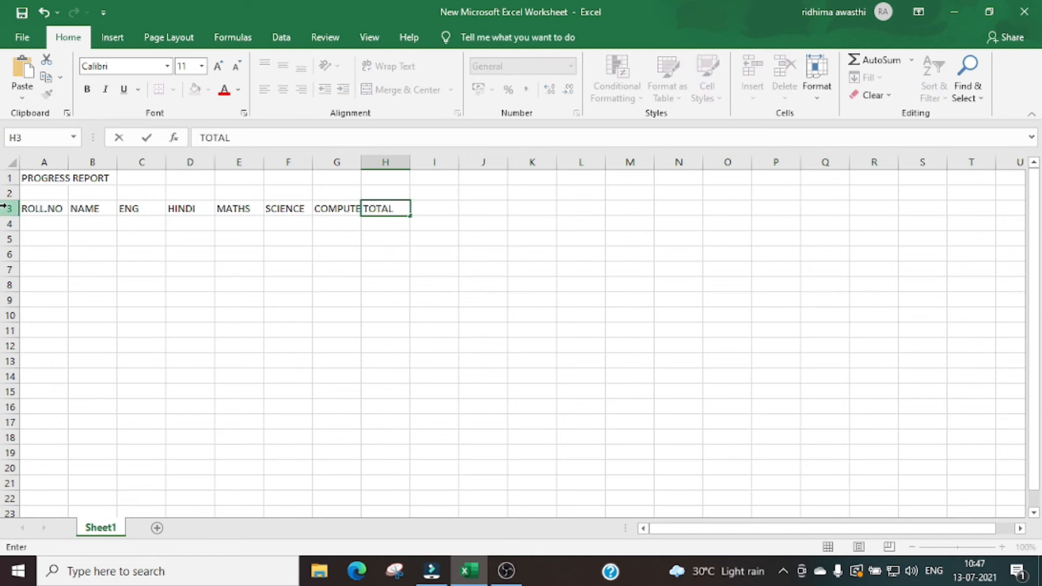
pyautogui.click(48, 228)
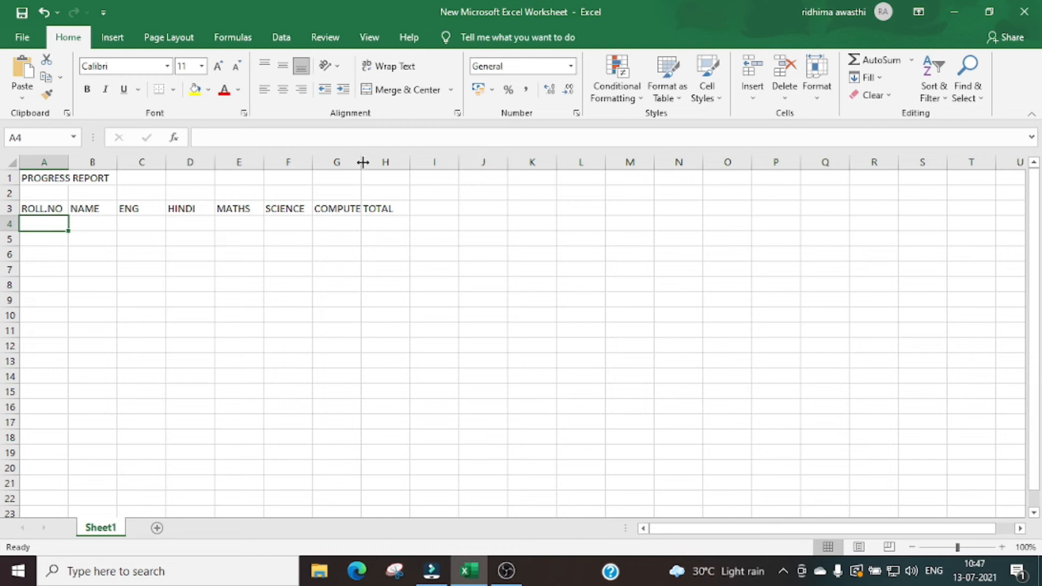
# Widen column G to fit the COMPUTER heading and make column C slightly narrower
pyautogui.moveTo(359, 162); pyautogui.dragTo(376, 162)
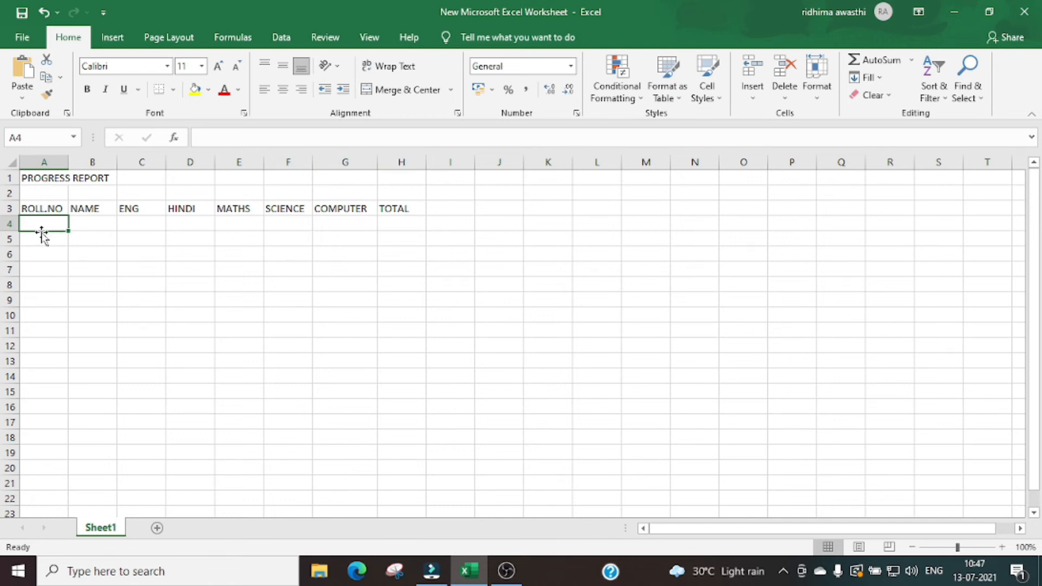
pyautogui.moveTo(164, 161); pyautogui.dragTo(206, 159)
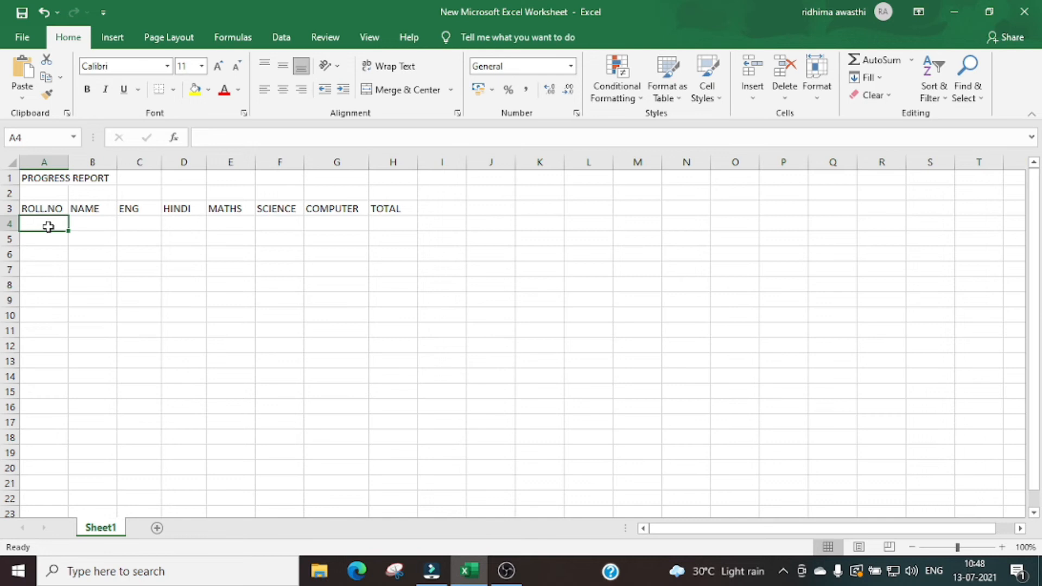
# Enter the first two roll numbers, 1 and 2, in cells A4 and A5
pyautogui.write('1')
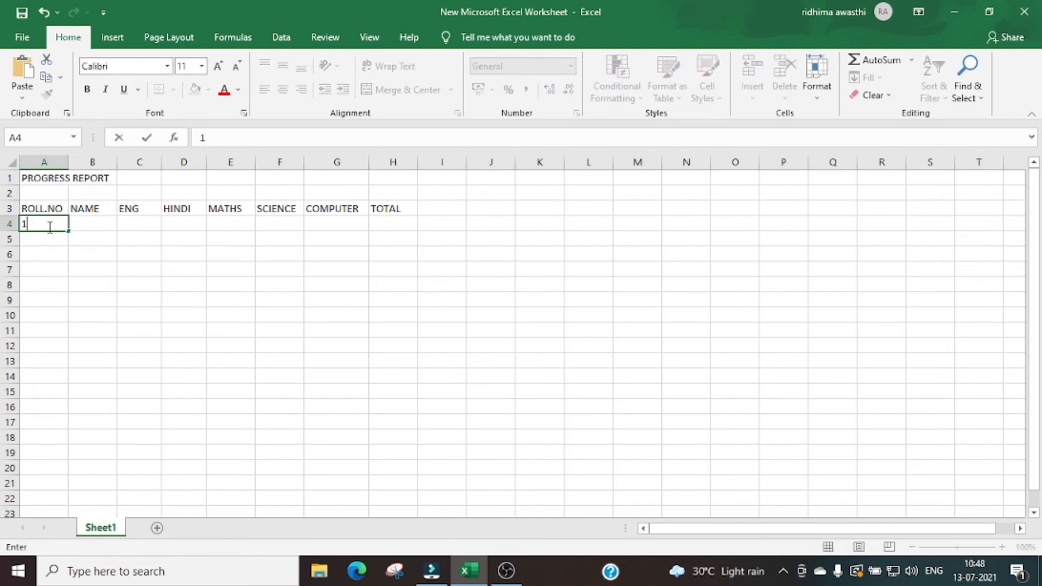
pyautogui.press('Return')
pyautogui.write('2')
pyautogui.press('Return')
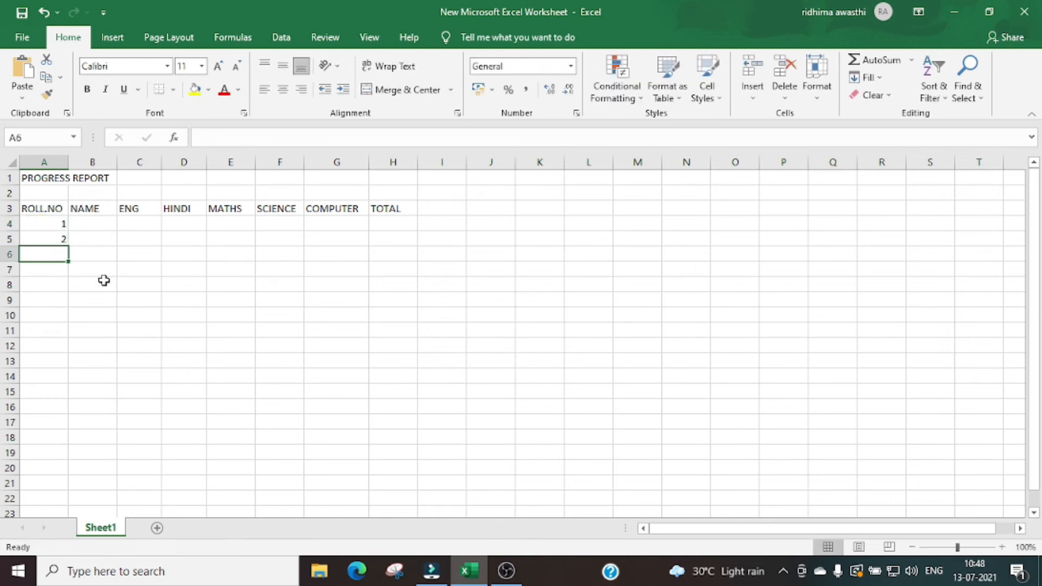
# Fill the roll number series from A4:A5 down to 18 in cell A21
pyautogui.click(41, 222)
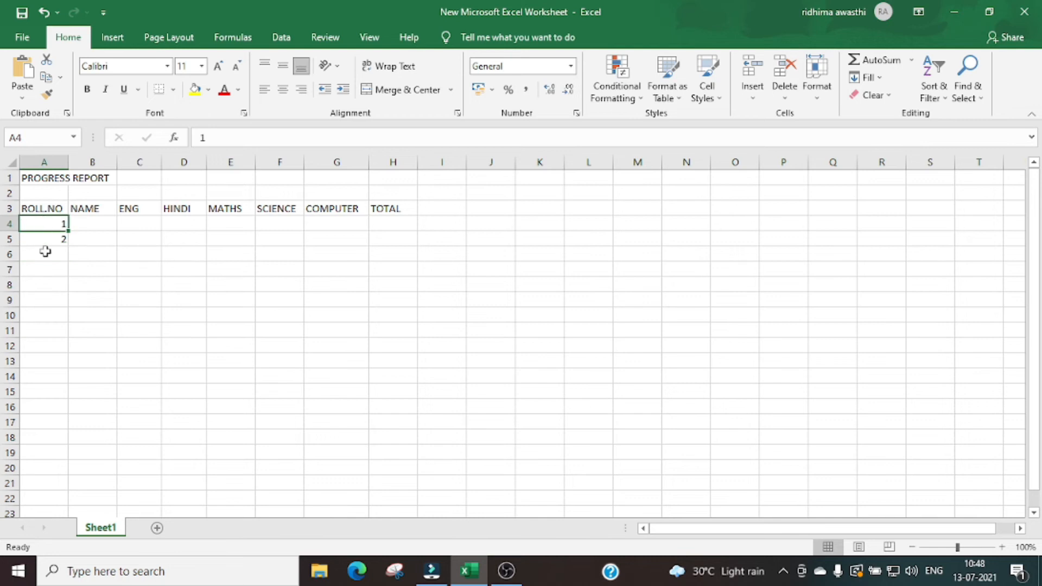
pyautogui.click(44, 237)
pyautogui.moveTo(47, 220); pyautogui.dragTo(50, 243)
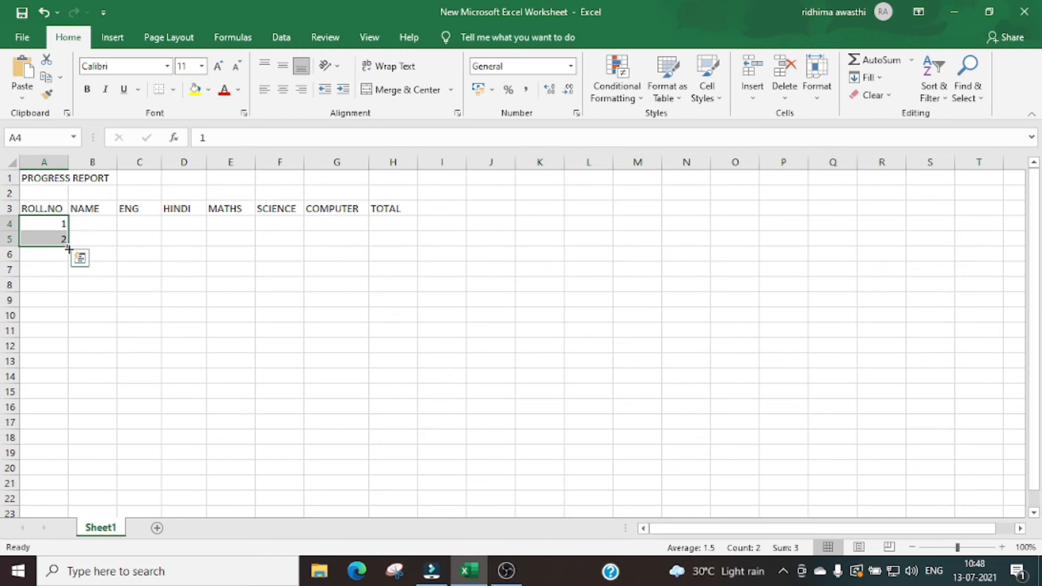
pyautogui.moveTo(67, 248); pyautogui.dragTo(61, 489)
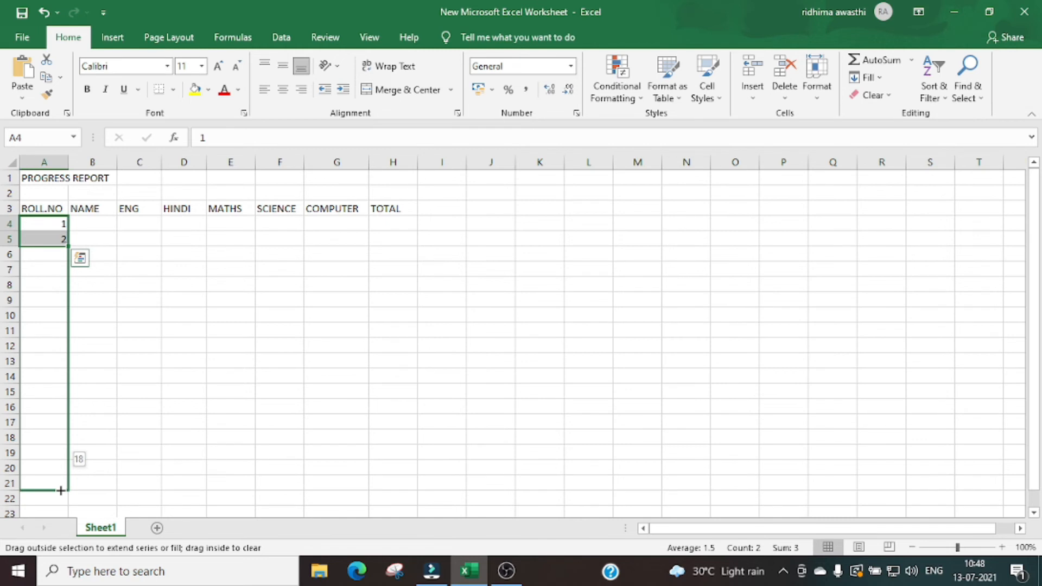
pyautogui.moveTo(60, 490); pyautogui.dragTo(61, 491)
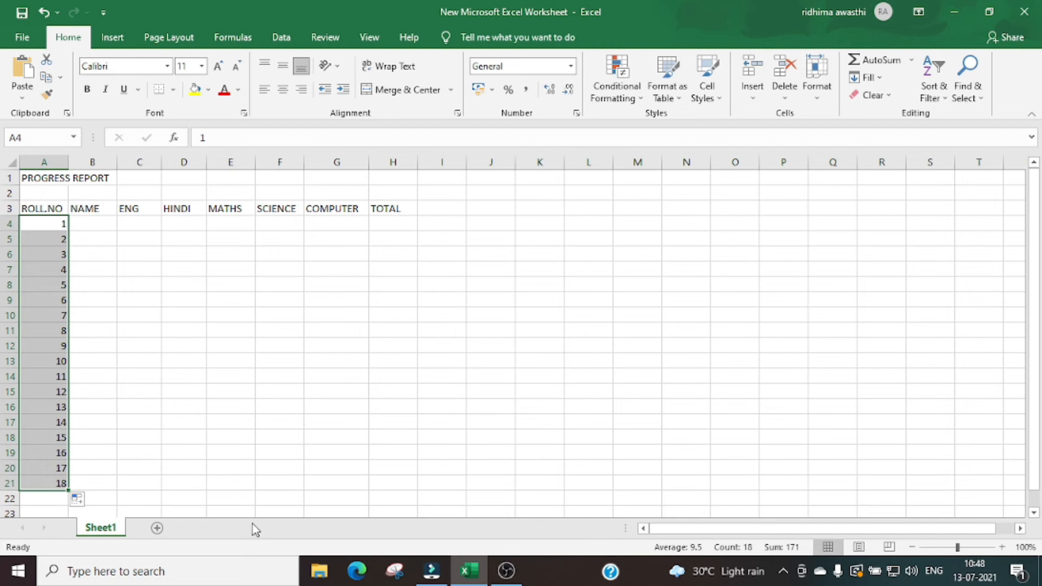
# Enter JANUARY in cell K4 and FEBRUARY in cell K5
pyautogui.click(535, 225)
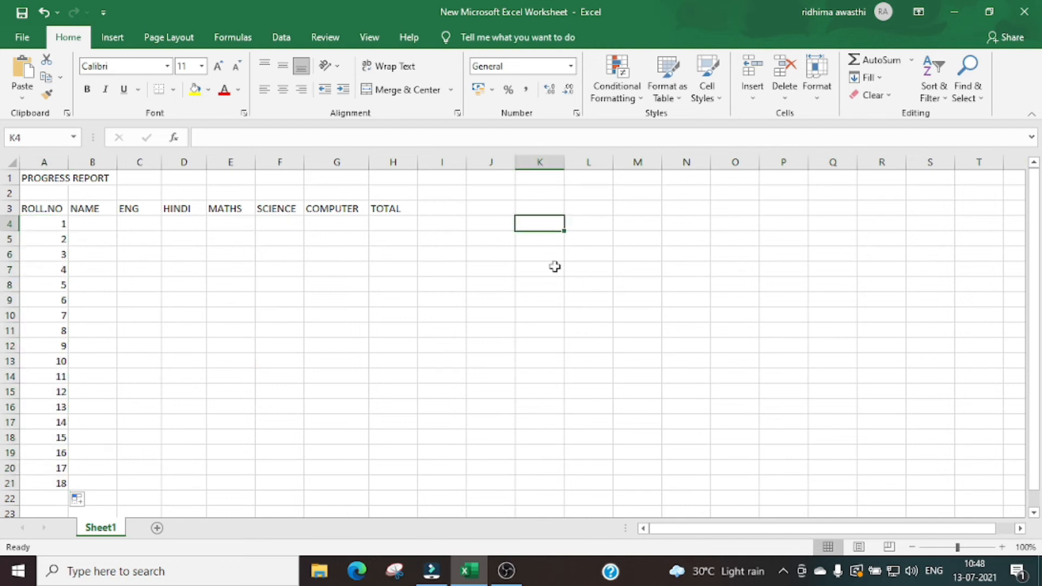
pyautogui.write('JA')
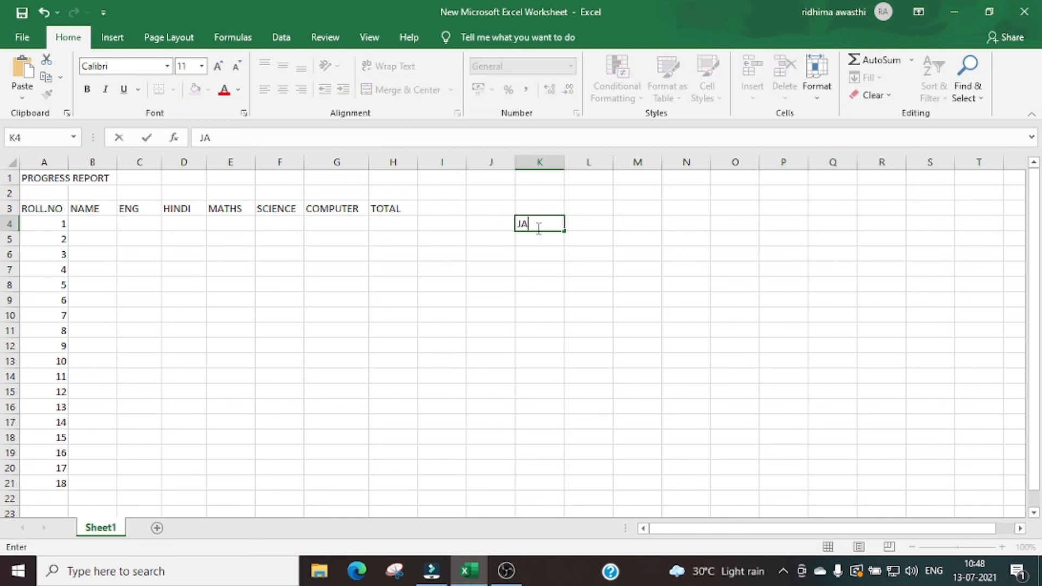
pyautogui.write('NUARY')
pyautogui.press('Return')
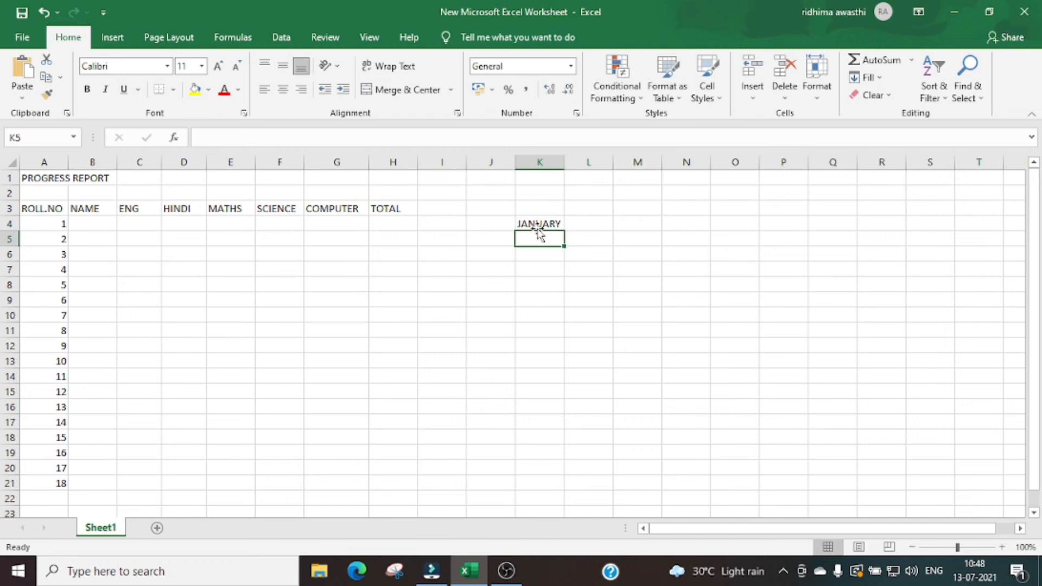
pyautogui.write('FEBRU')
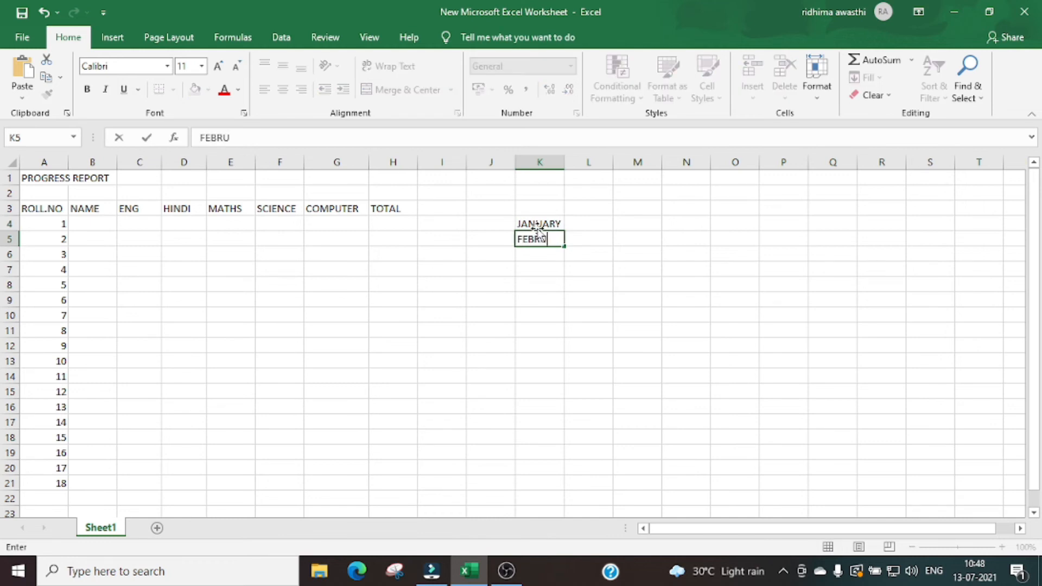
pyautogui.write('ARY')
# Fill the month series from column K's first entries down to cell K19 and widen the column to fit the names
pyautogui.click(571, 222)
pyautogui.click(540, 221)
pyautogui.moveTo(540, 221); pyautogui.dragTo(564, 459)
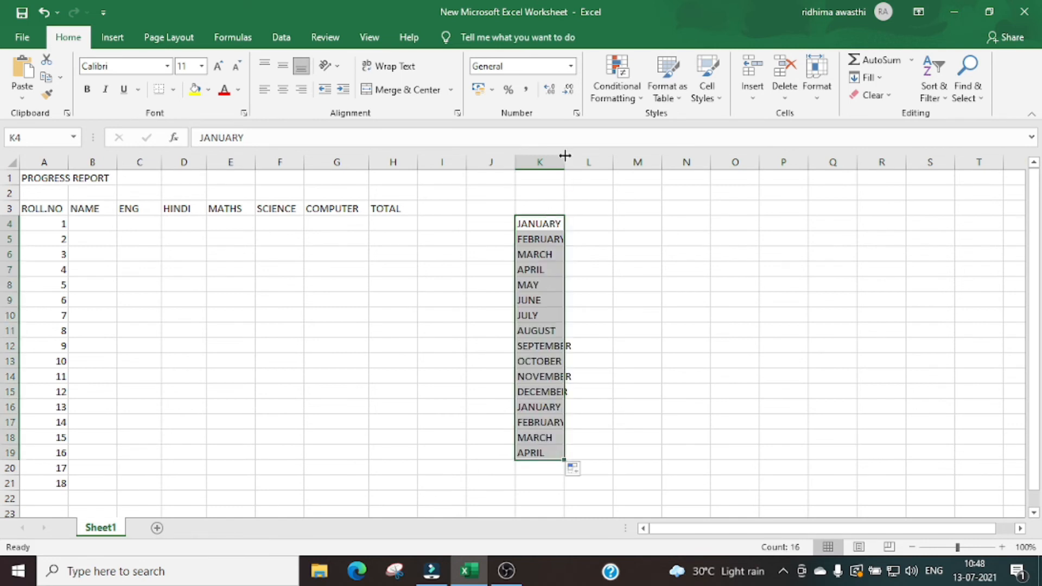
pyautogui.moveTo(565, 158); pyautogui.dragTo(586, 160)
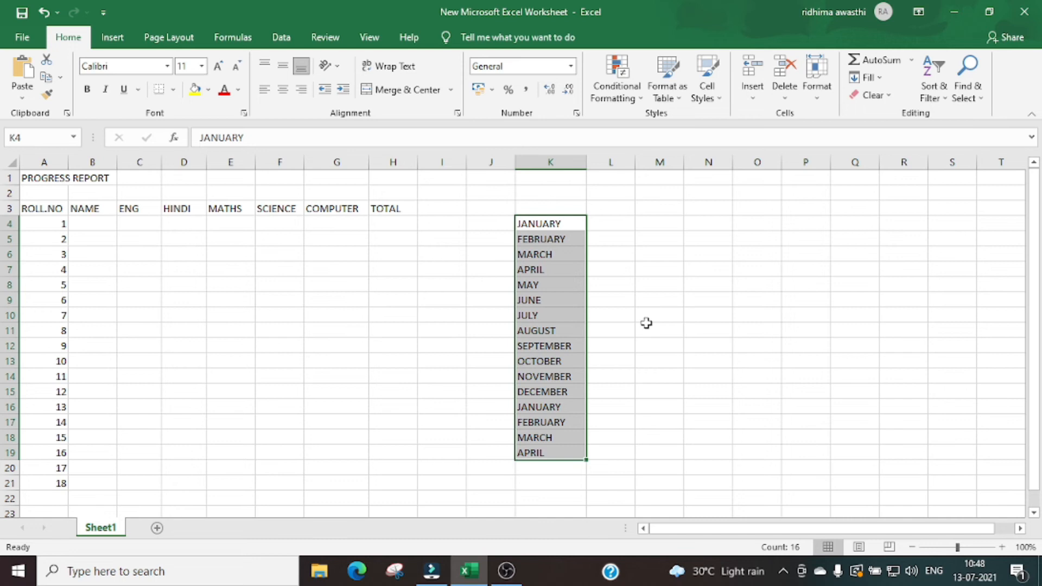
# Enter the first student's full name in cell B4 and widen column B to fit it
pyautogui.click(93, 222)
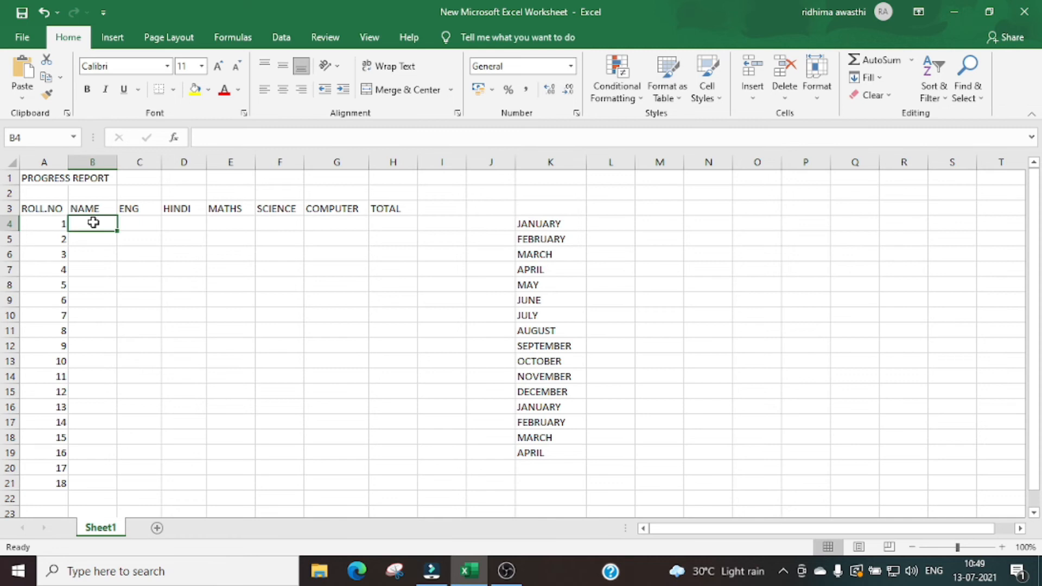
pyautogui.write('rA')
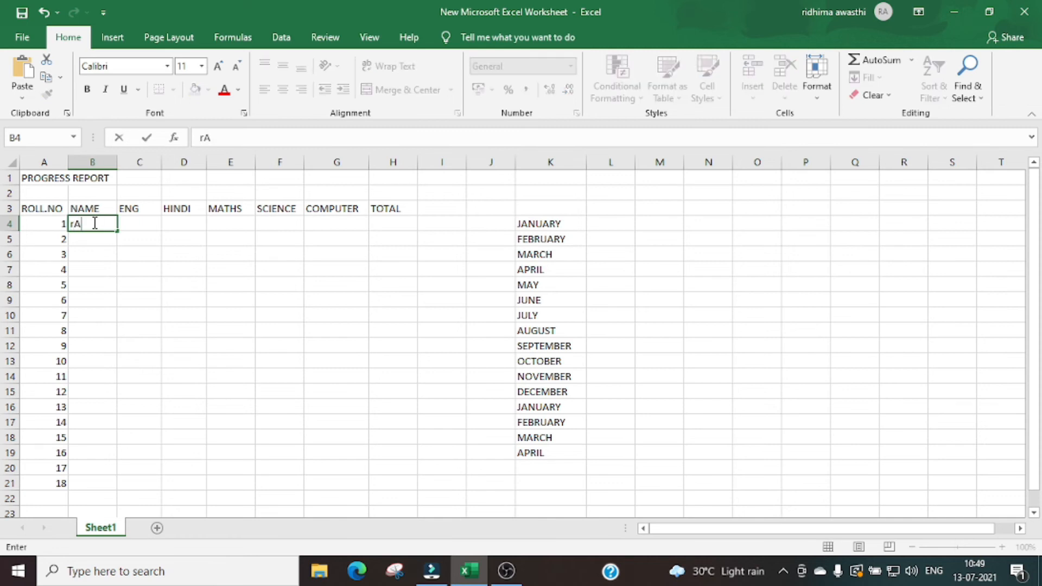
pyautogui.write('HUL Sharma')
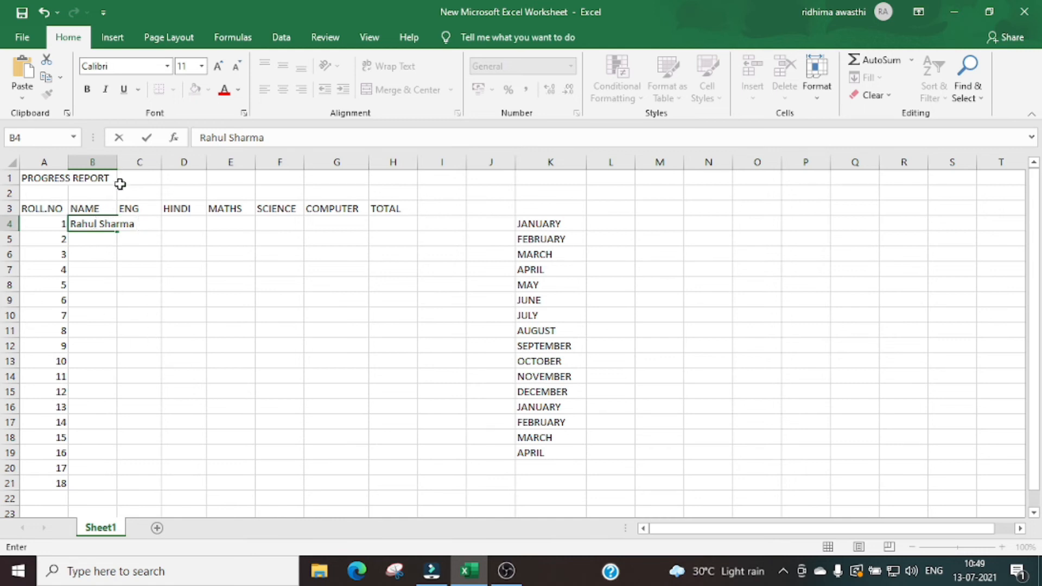
pyautogui.click(114, 159)
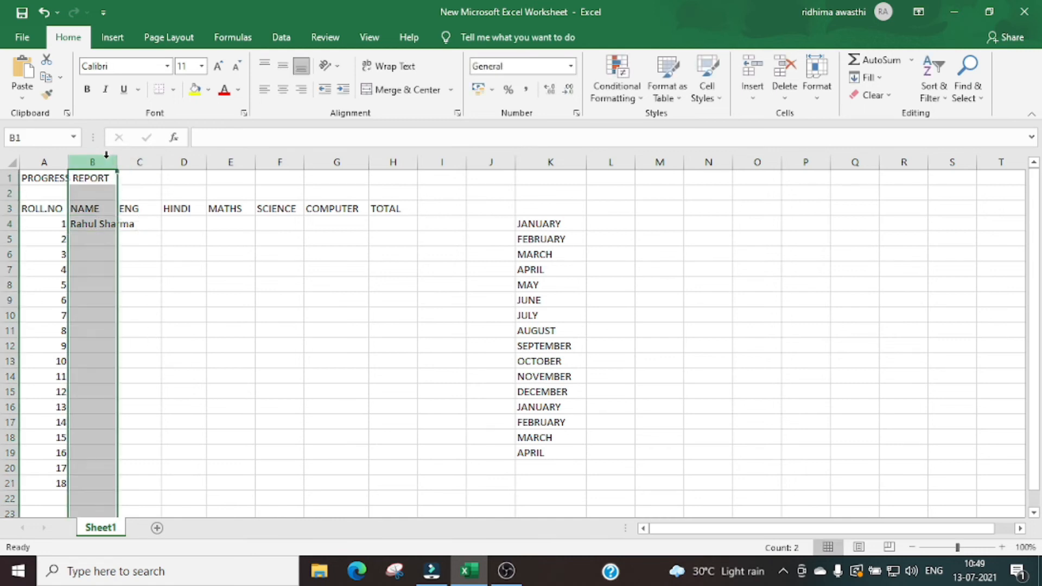
pyautogui.moveTo(115, 161); pyautogui.dragTo(169, 162)
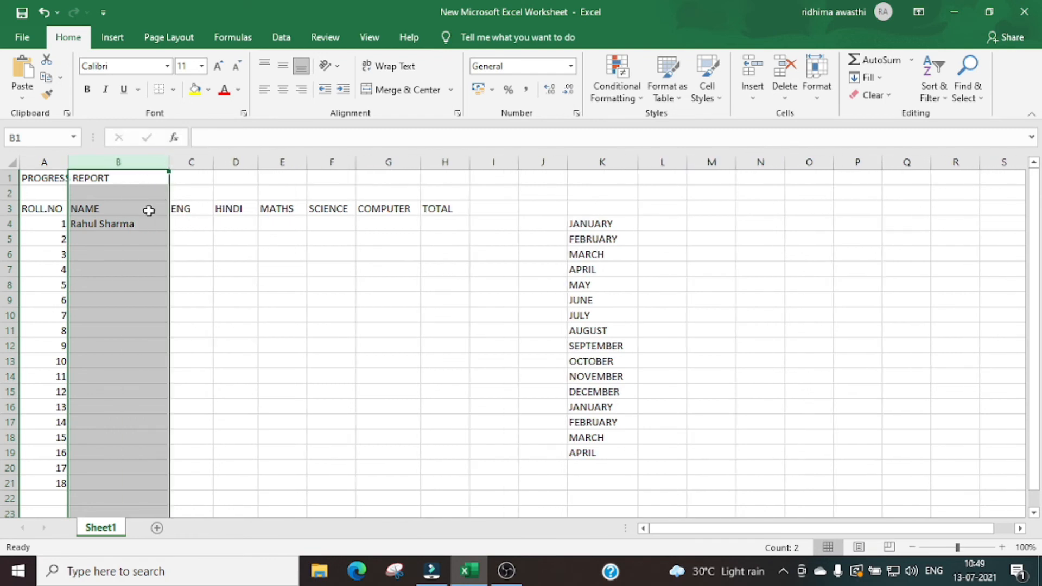
# Enter the second student's first name in cell B5
pyautogui.click(104, 241)
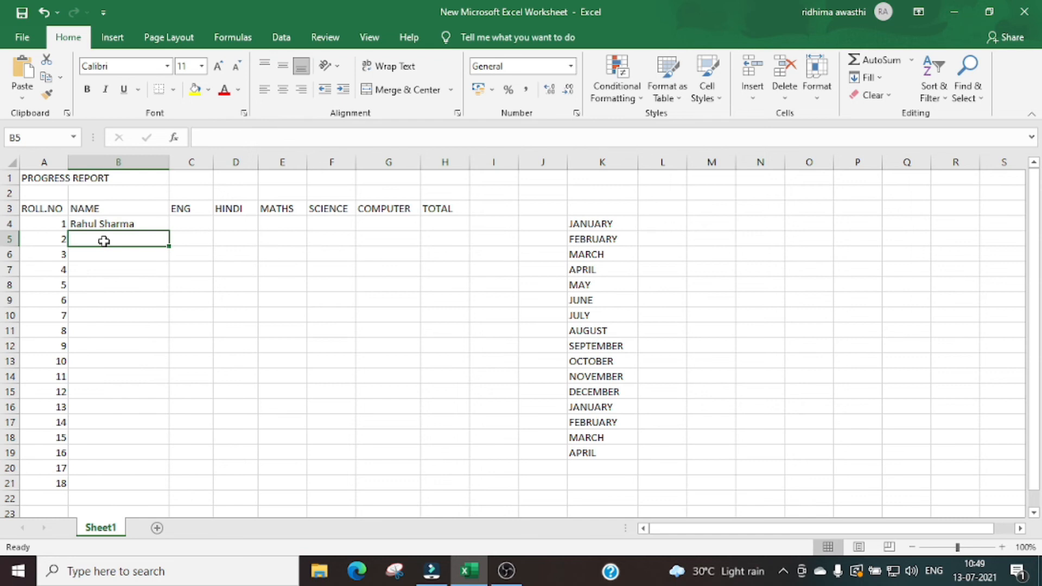
pyautogui.write('Sanjay')
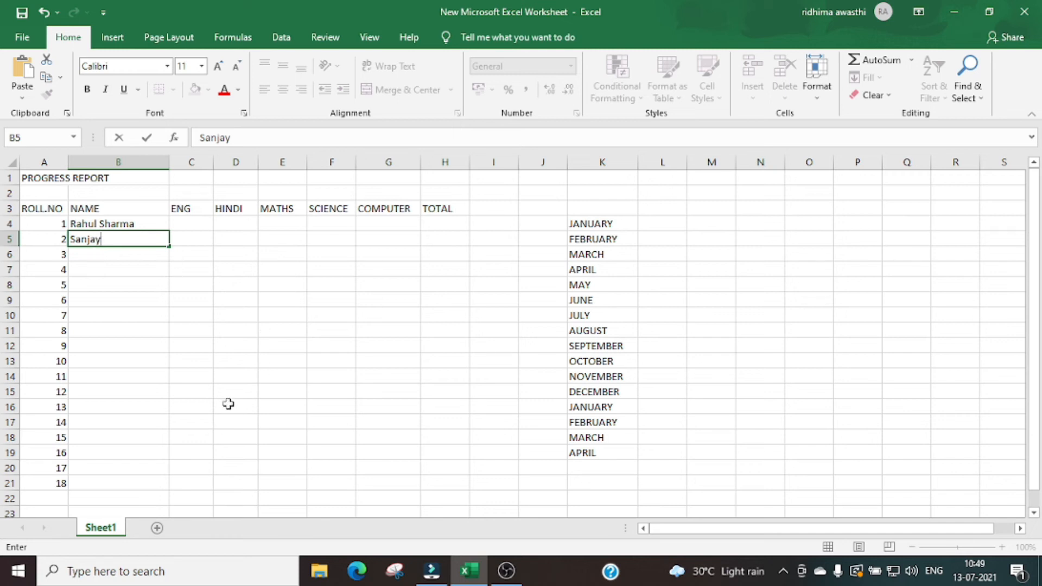
pyautogui.click(446, 223)
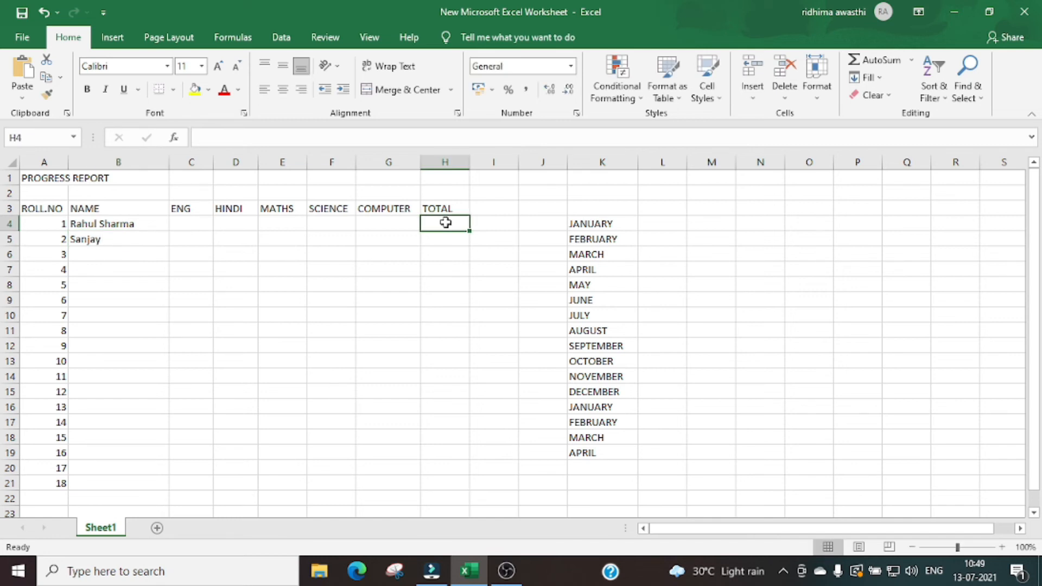
pyautogui.click(187, 222)
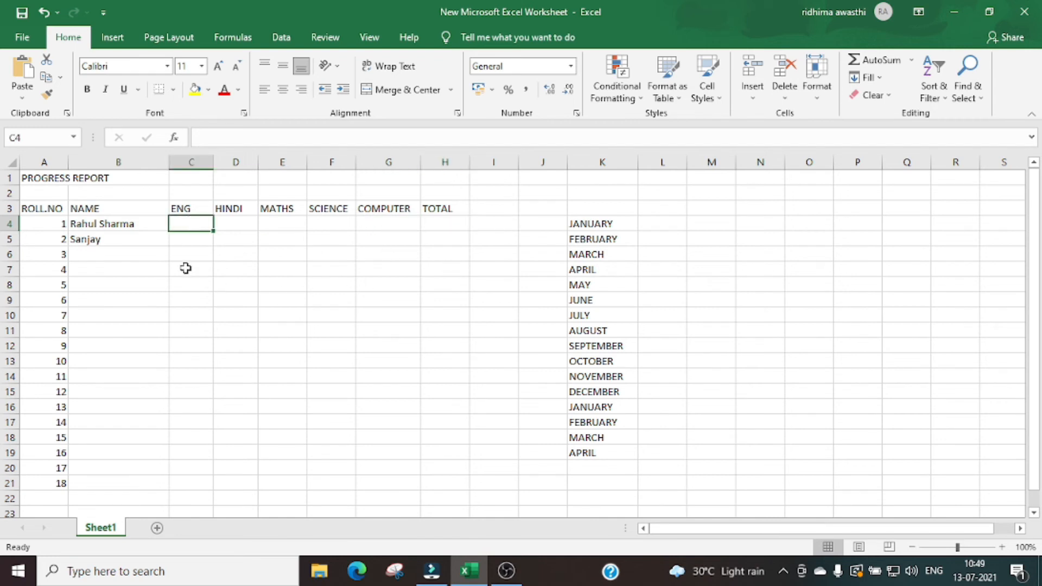
# Format the header row A3:H3 with a red font colour, size 14 and bold
pyautogui.moveTo(39, 208); pyautogui.dragTo(435, 210)
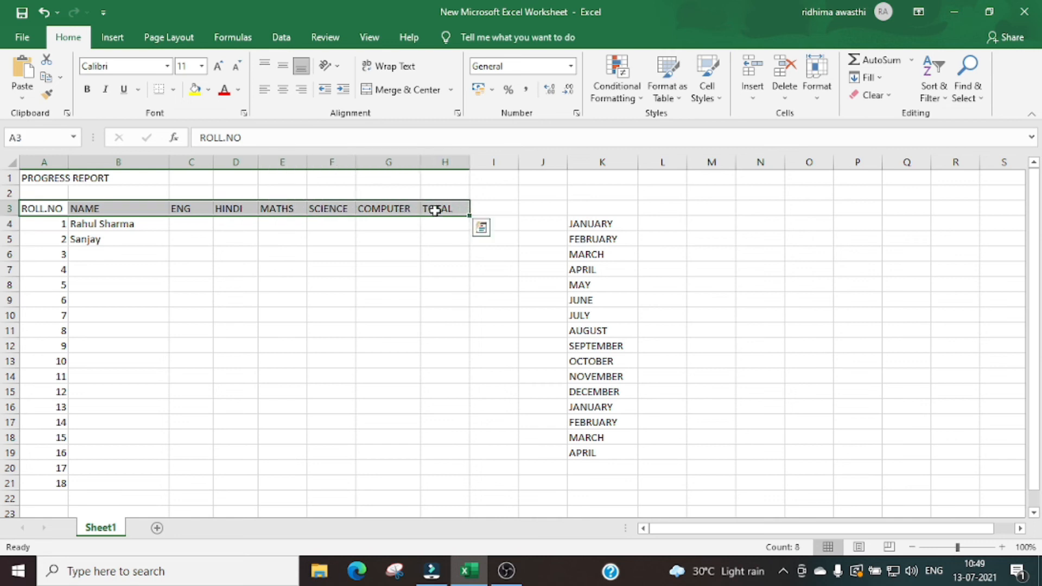
pyautogui.click(209, 91)
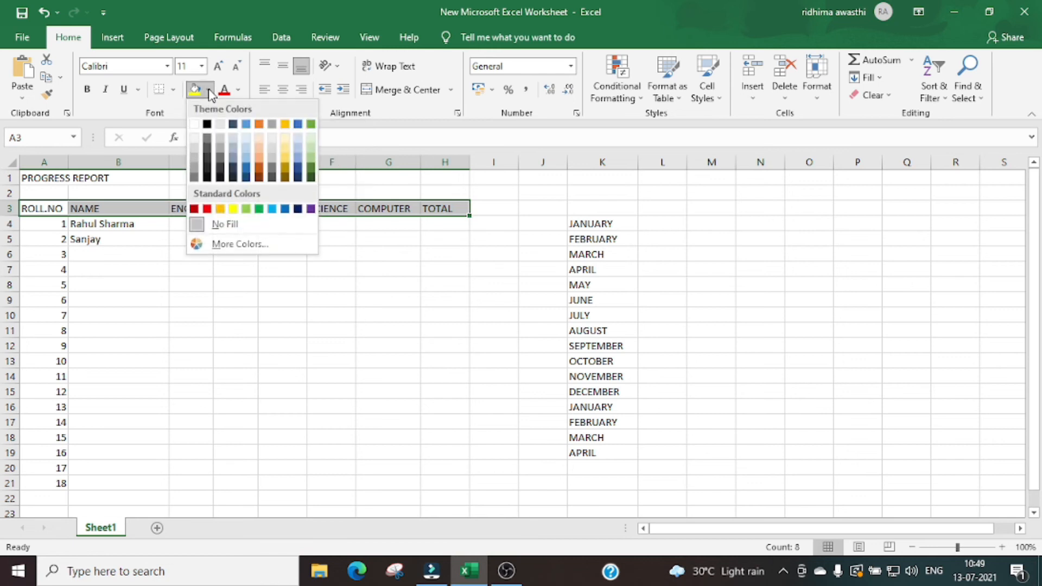
pyautogui.click(238, 92)
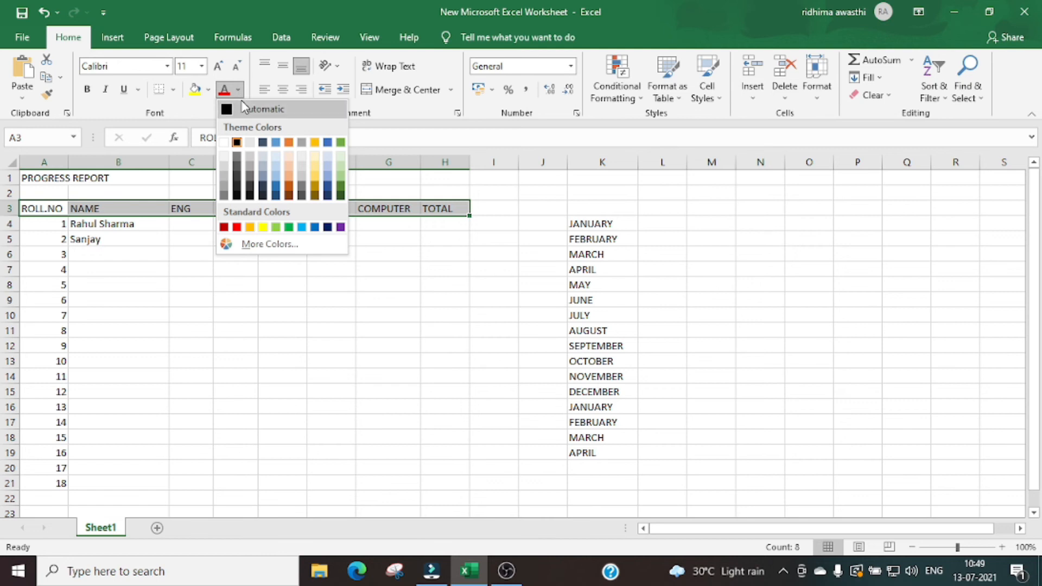
pyautogui.click(236, 226)
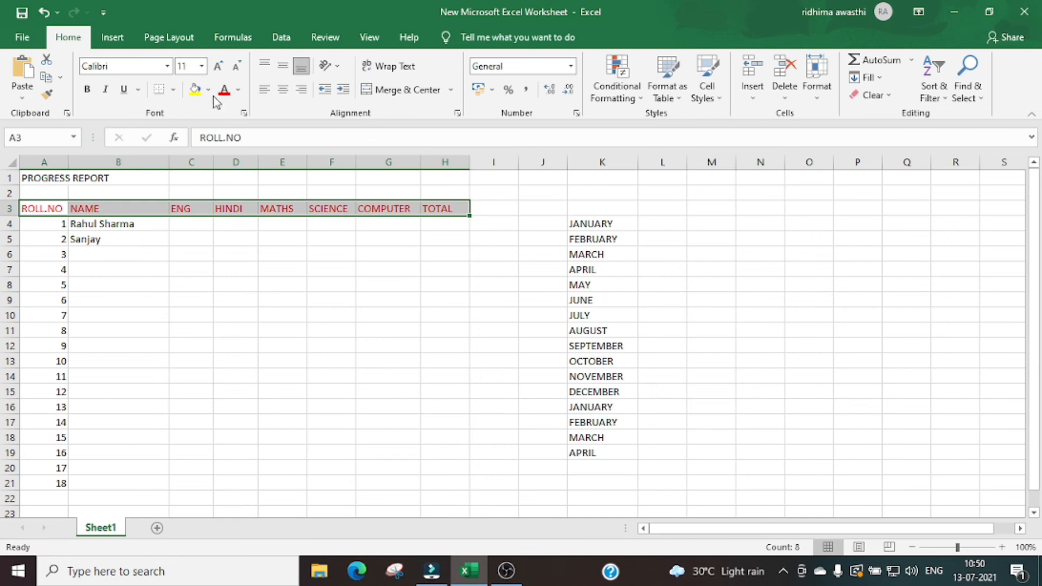
pyautogui.click(218, 68)
pyautogui.click(217, 68)
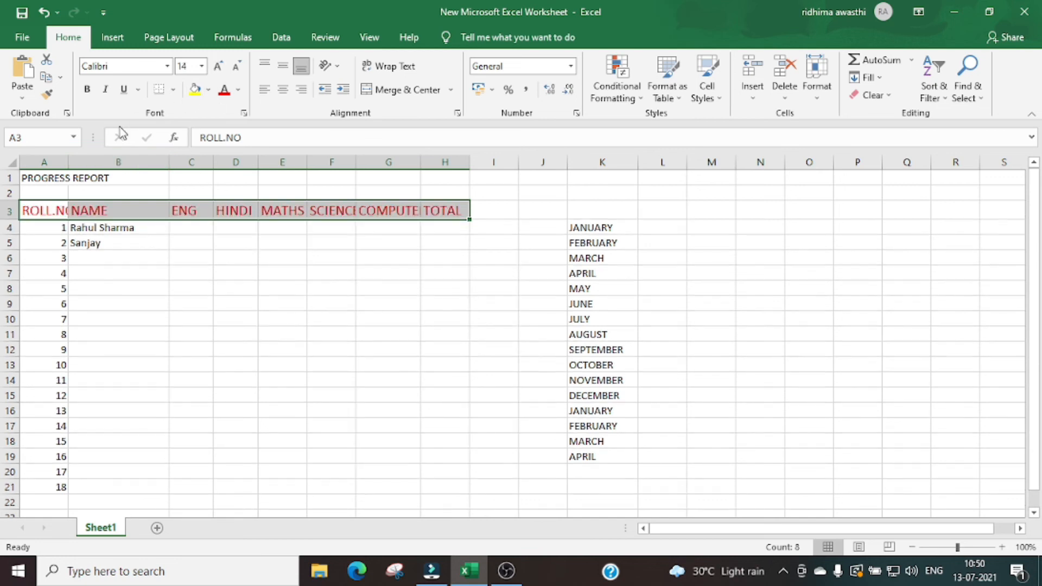
pyautogui.click(88, 89)
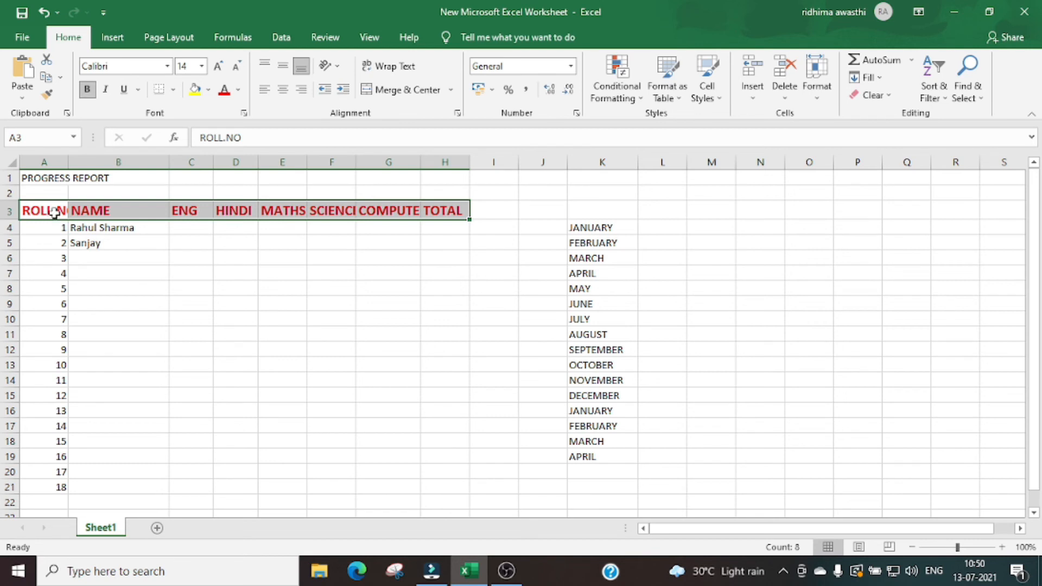
# Widen columns A, F and G so the ROLL.NO, SCIENCE and COMPUTER headings fit
pyautogui.click(49, 226)
pyautogui.click(51, 162)
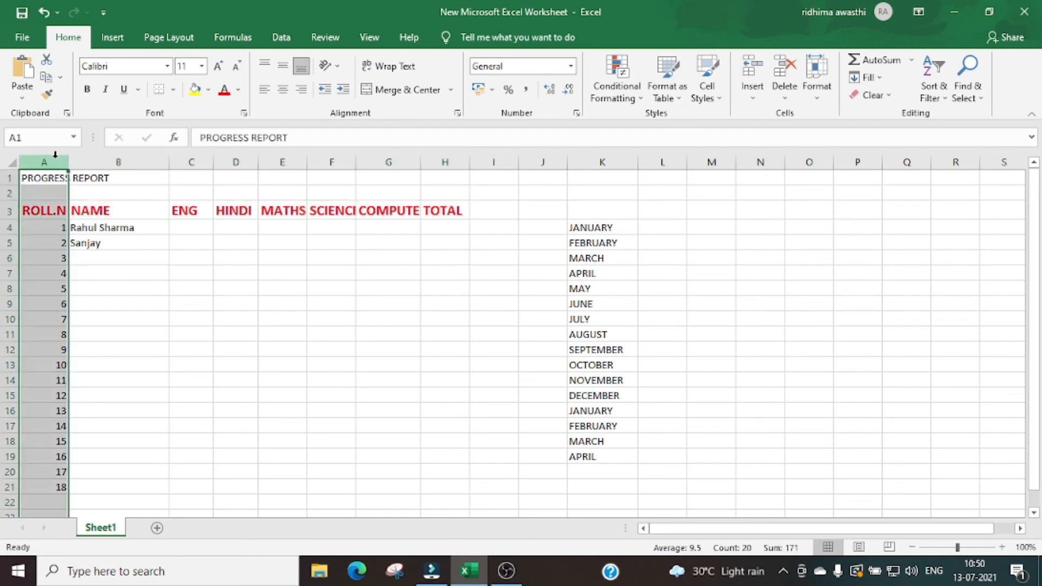
pyautogui.moveTo(69, 163); pyautogui.dragTo(84, 165)
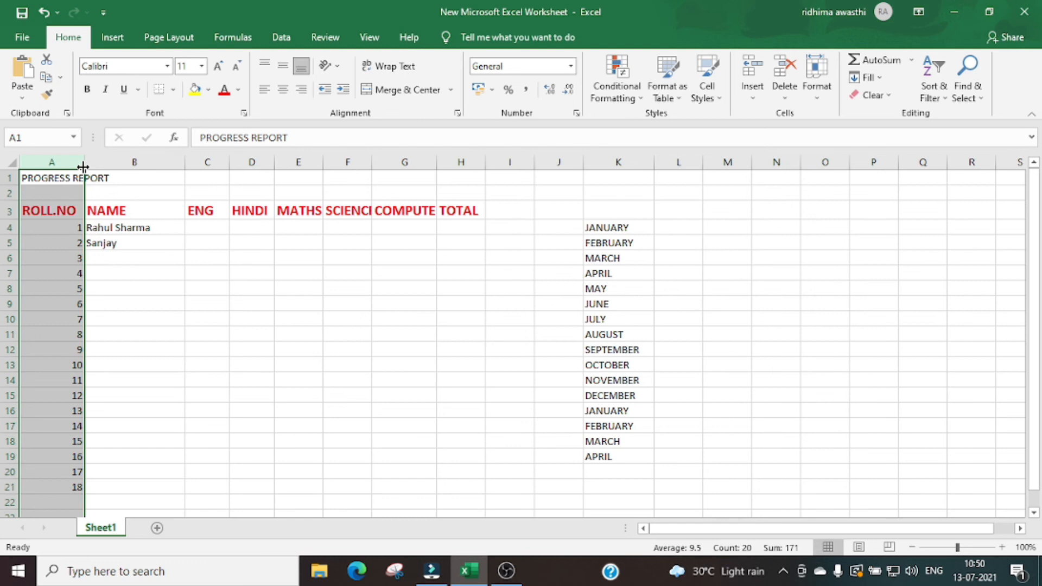
pyautogui.click(288, 261)
pyautogui.click(349, 162)
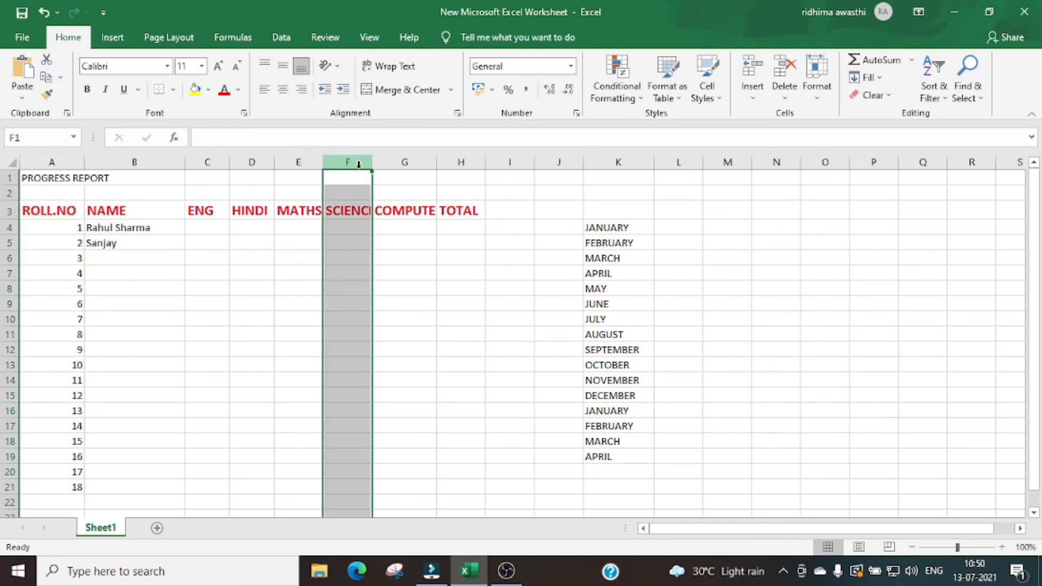
pyautogui.moveTo(372, 163); pyautogui.dragTo(389, 164)
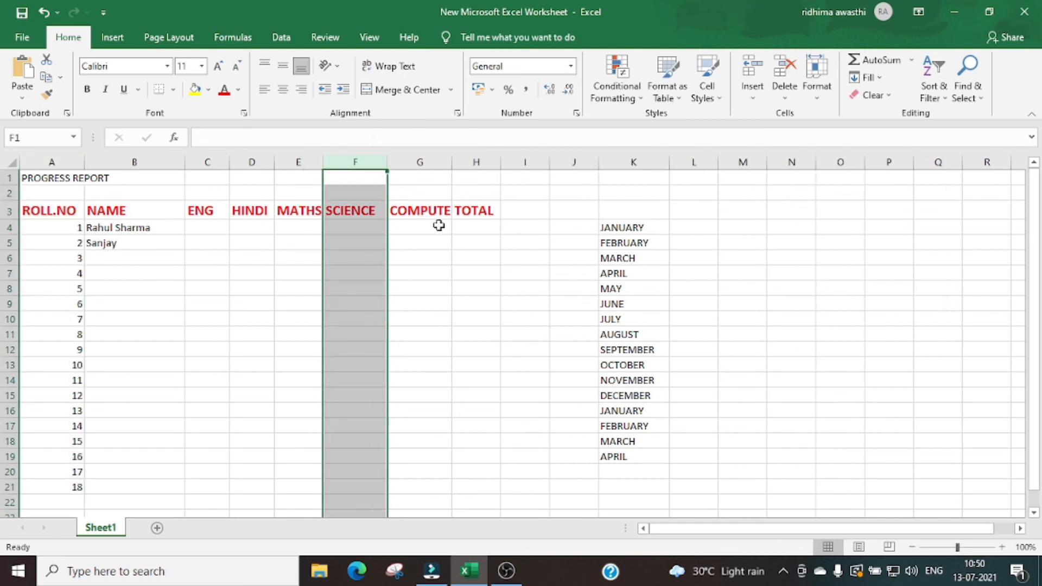
pyautogui.click(442, 163)
pyautogui.moveTo(452, 162); pyautogui.dragTo(470, 162)
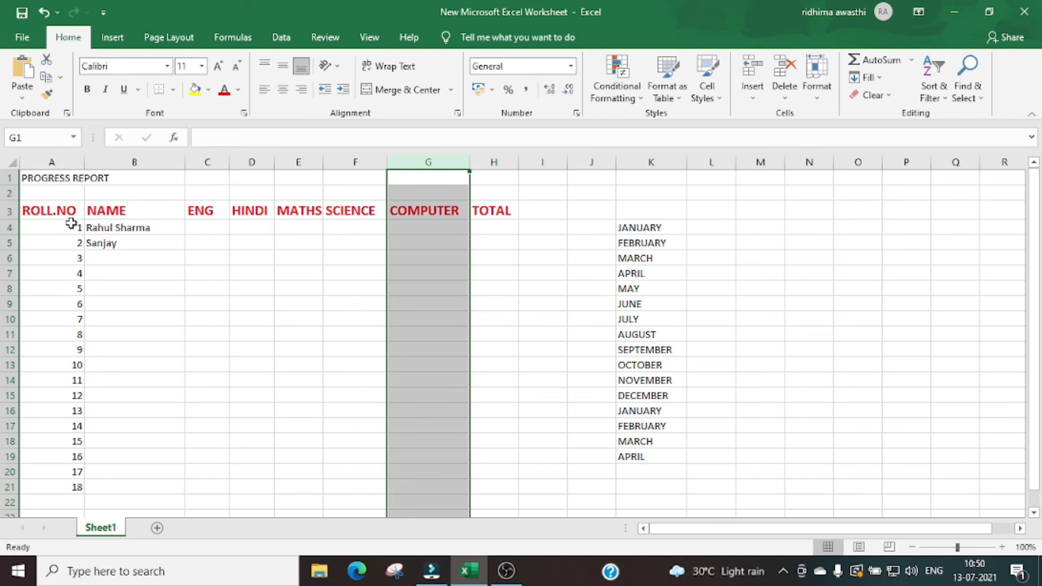
# AutoFit the column widths of the entire sheet
pyautogui.click(7, 162)
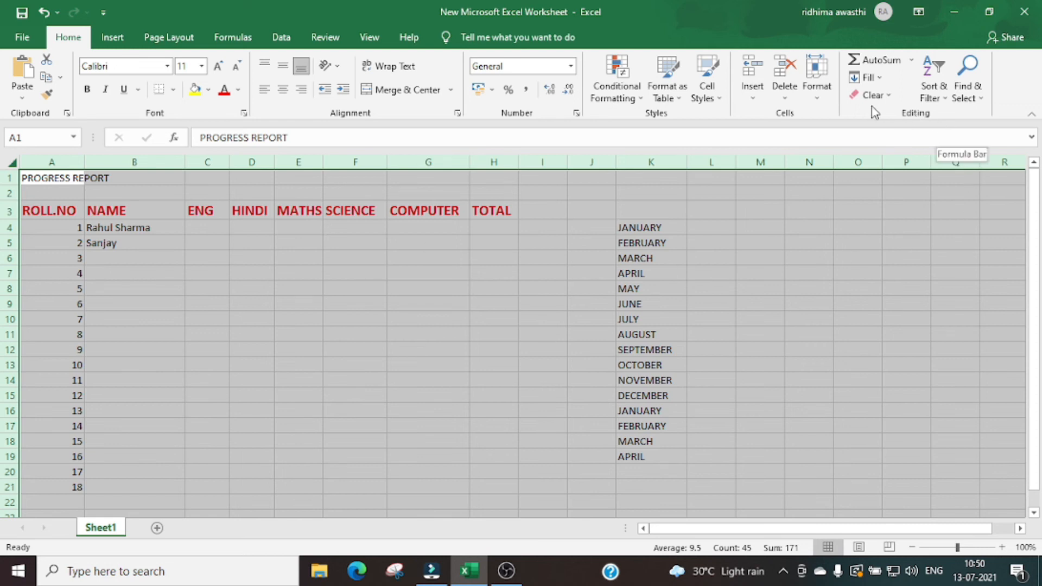
pyautogui.click(816, 89)
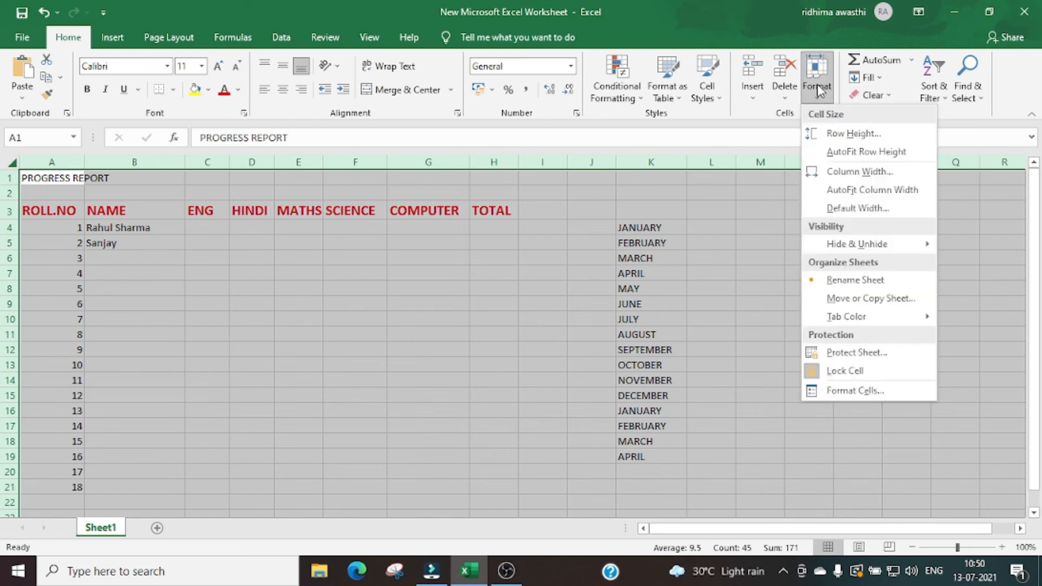
pyautogui.click(841, 191)
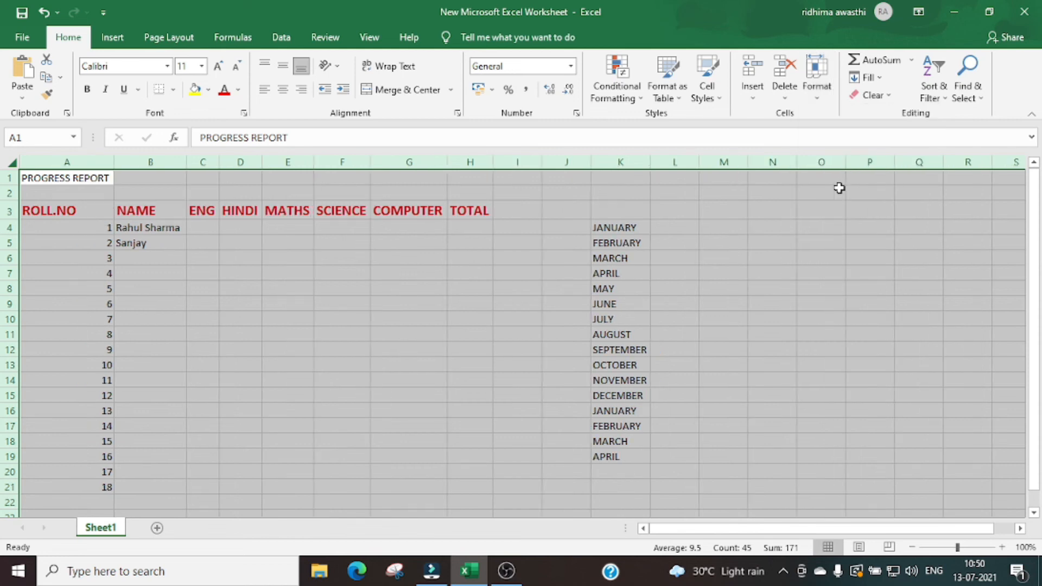
pyautogui.click(336, 272)
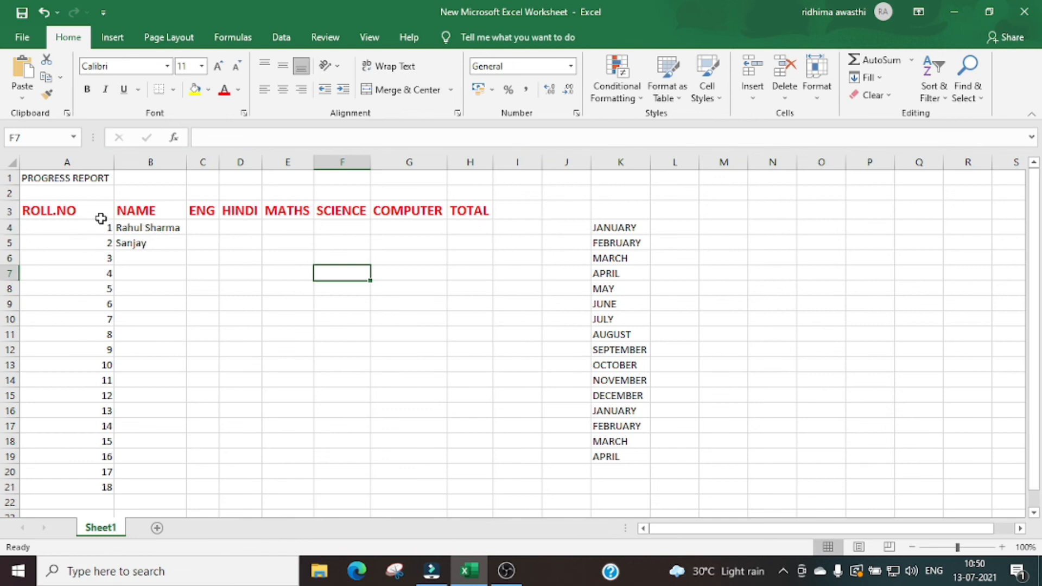
# Merge and center the PROGRESS REPORT title across A1:H1
pyautogui.click(44, 181)
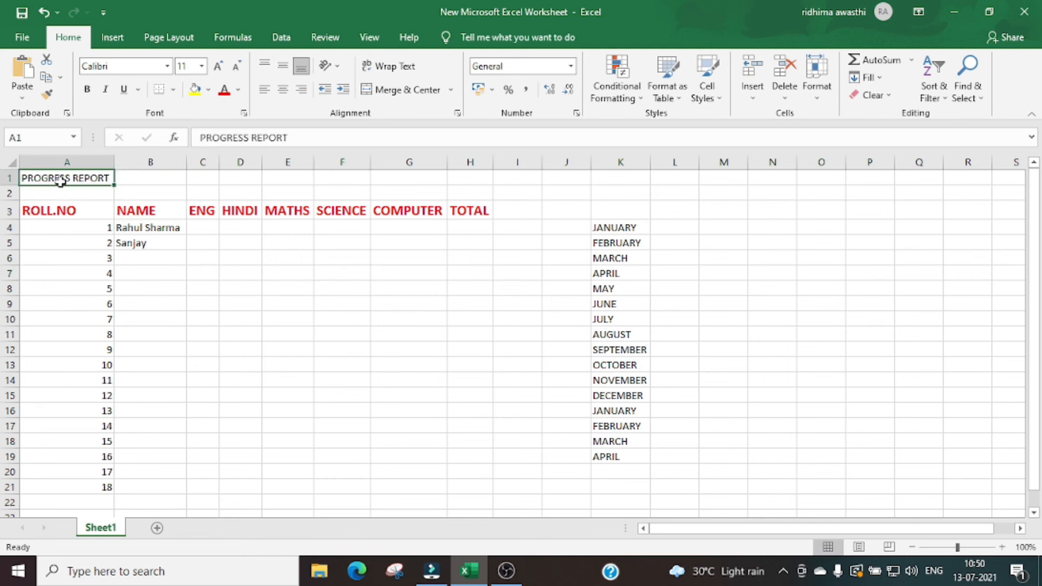
pyautogui.moveTo(57, 179); pyautogui.dragTo(143, 176)
pyautogui.moveTo(337, 189); pyautogui.dragTo(465, 174)
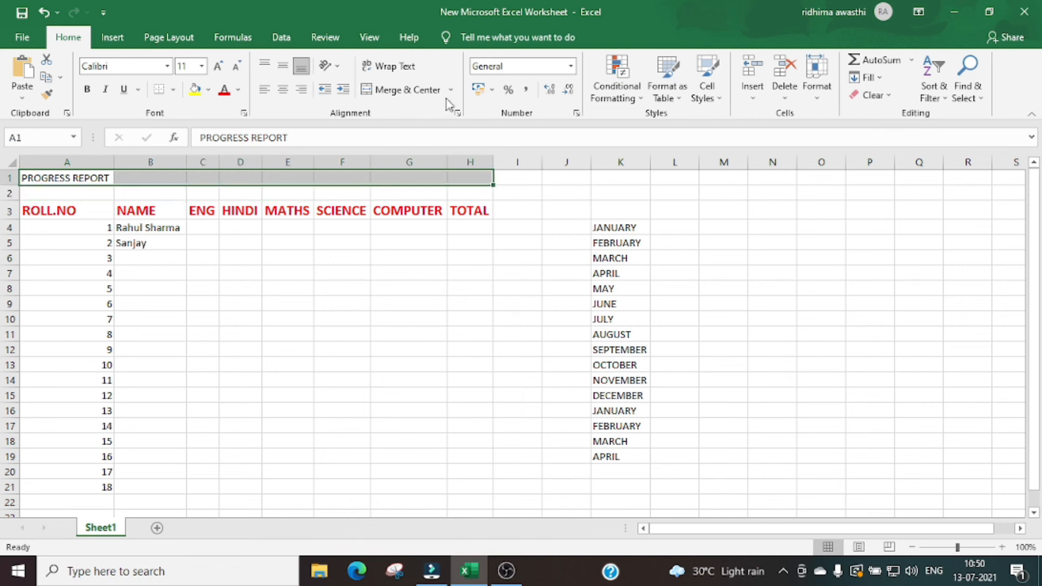
pyautogui.click(415, 92)
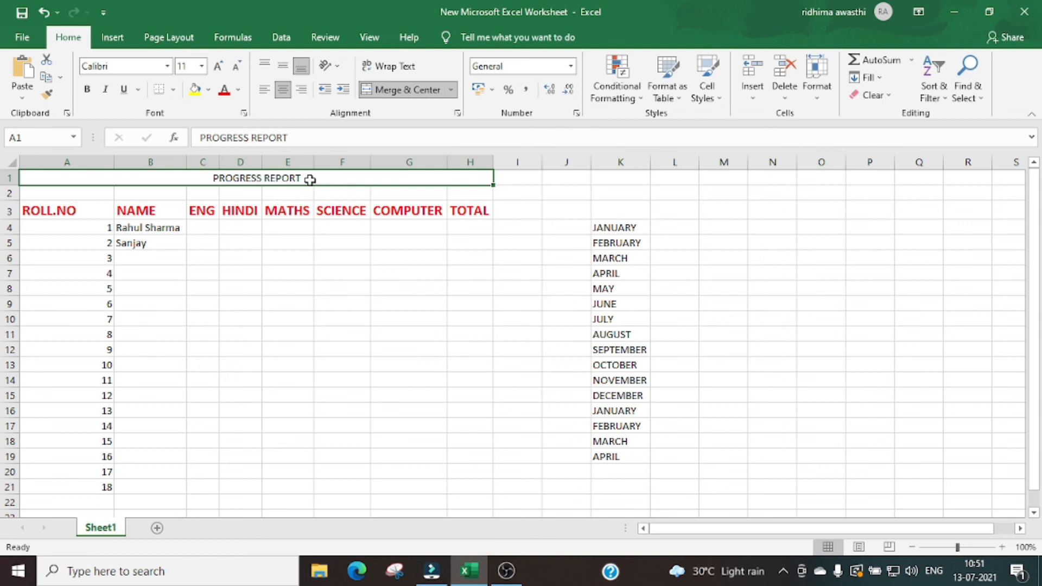
# Give the merged title cell a darker blue theme fill and increase its font size to 22
pyautogui.click(207, 90)
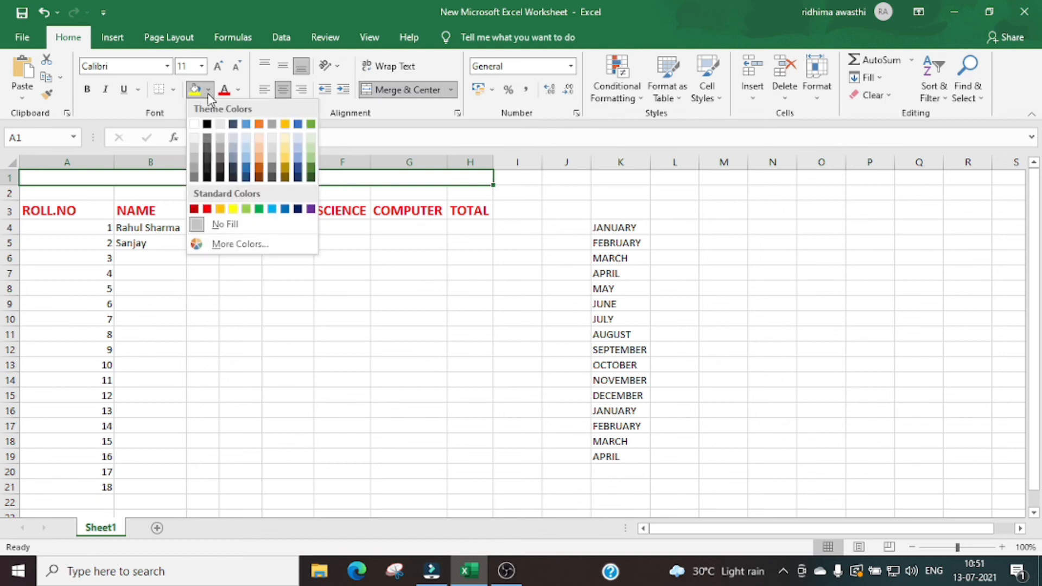
pyautogui.click(245, 174)
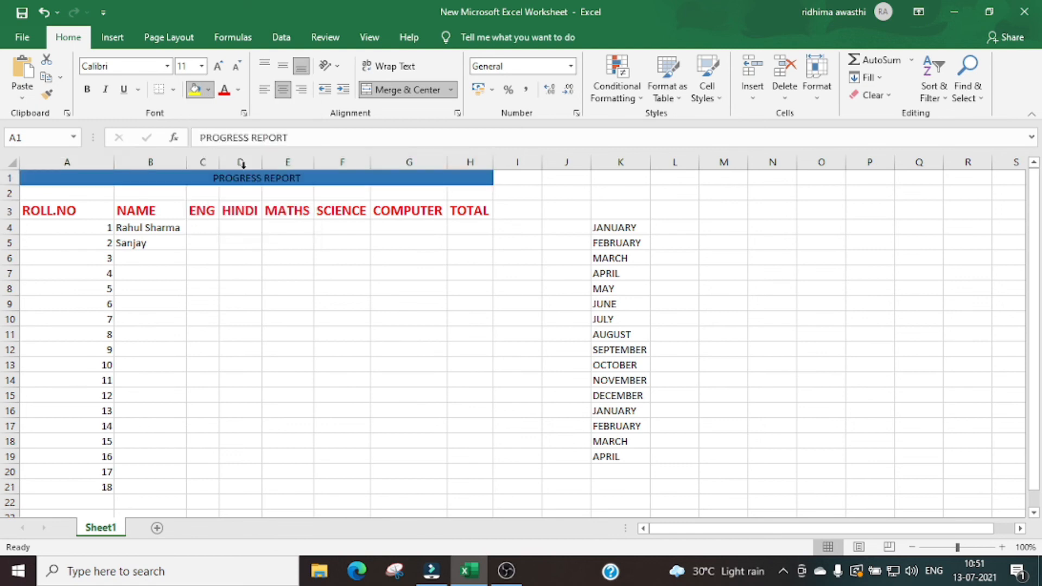
pyautogui.click(218, 66)
pyautogui.click(218, 66)
pyautogui.click(217, 66)
pyautogui.click(217, 66)
pyautogui.click(217, 67)
pyautogui.click(218, 66)
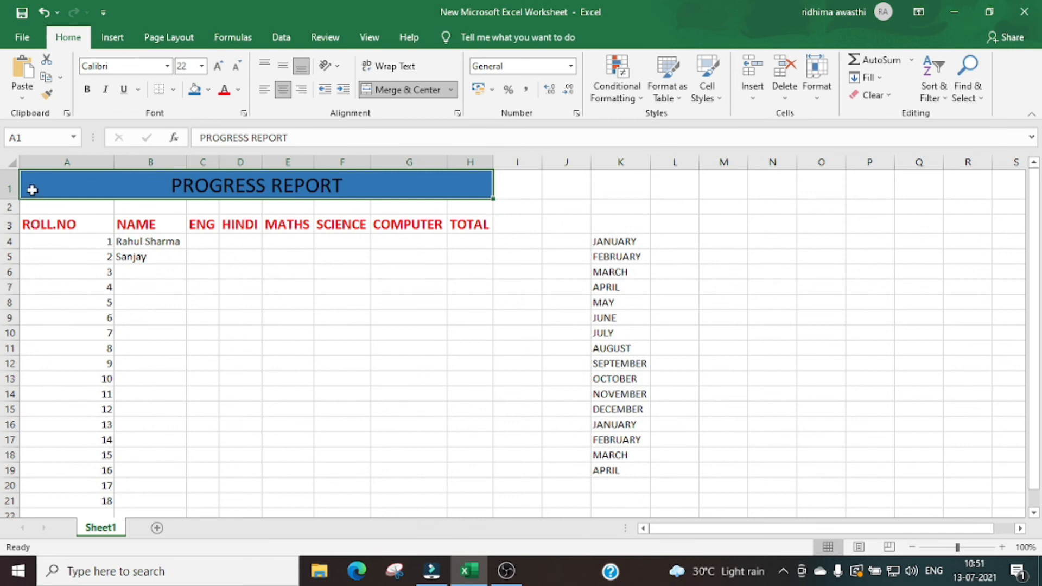
# Apply All Borders to the whole report table, A1:H21
pyautogui.moveTo(32, 194)
pyautogui.mouseDown()
pyautogui.moveTo(197, 425)
pyautogui.moveTo(194, 502)
pyautogui.moveTo(463, 490)
pyautogui.mouseUp()
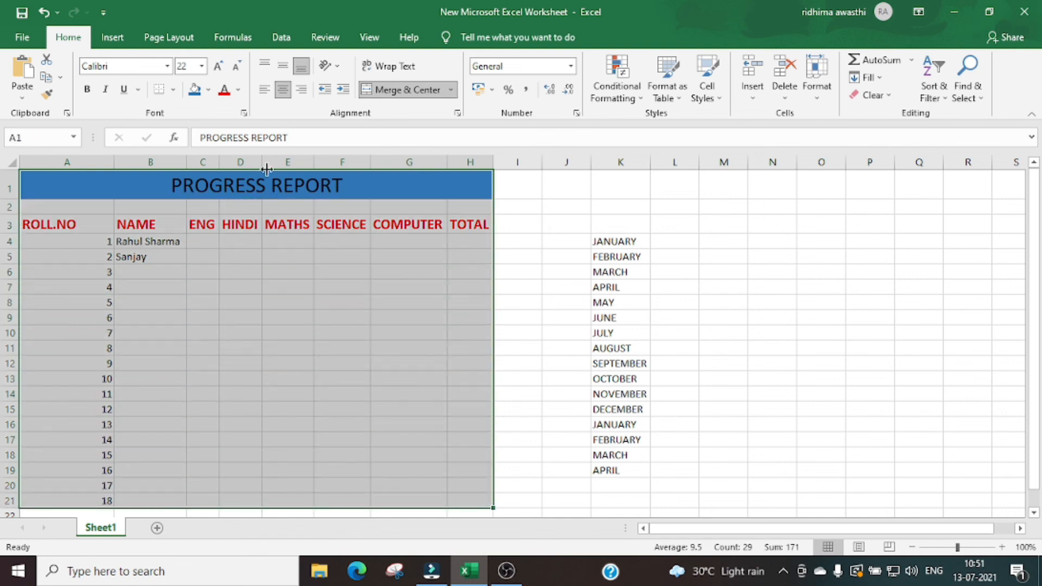
pyautogui.click(174, 90)
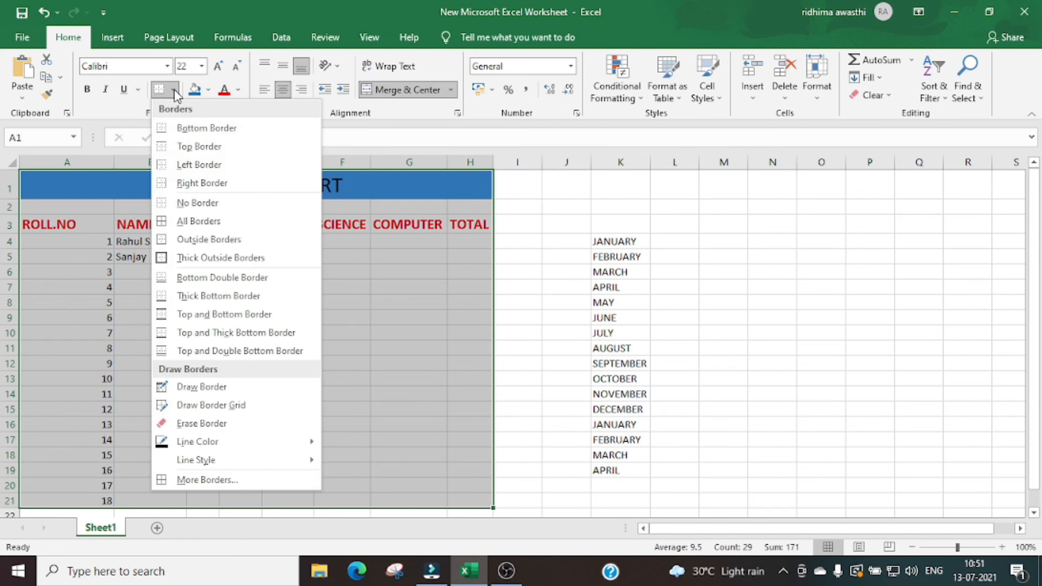
pyautogui.click(203, 222)
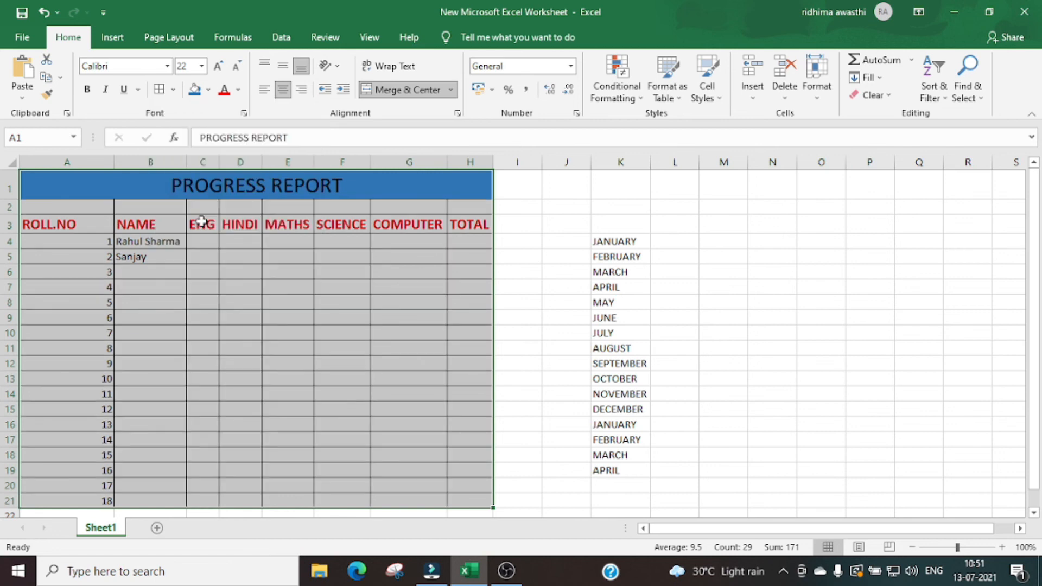
pyautogui.click(364, 404)
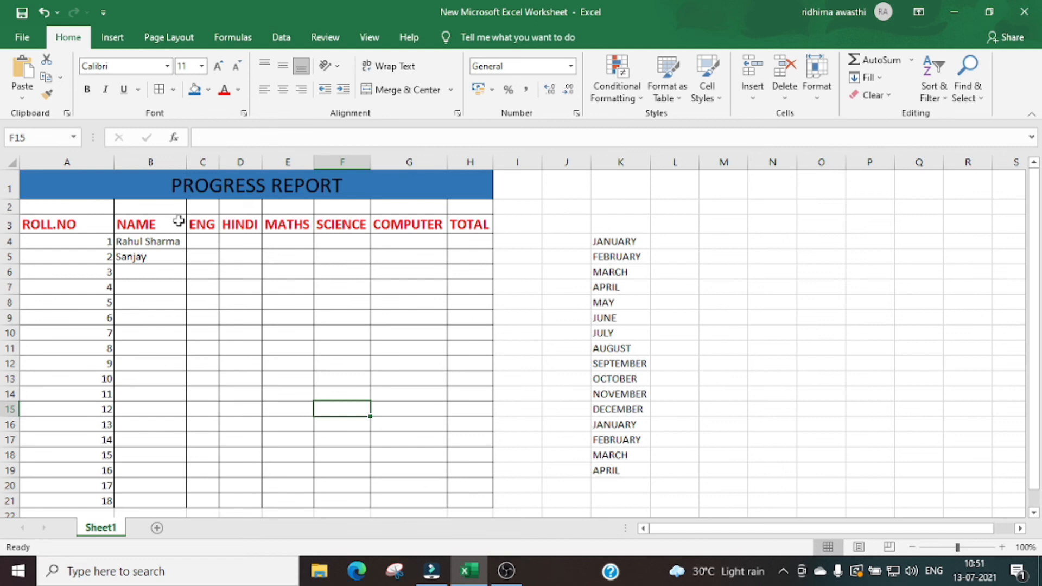
# Widen the NAME column and narrow the ROLL.NO column to just fit its heading
pyautogui.moveTo(186, 155); pyautogui.dragTo(245, 162)
pyautogui.moveTo(113, 162); pyautogui.dragTo(81, 182)
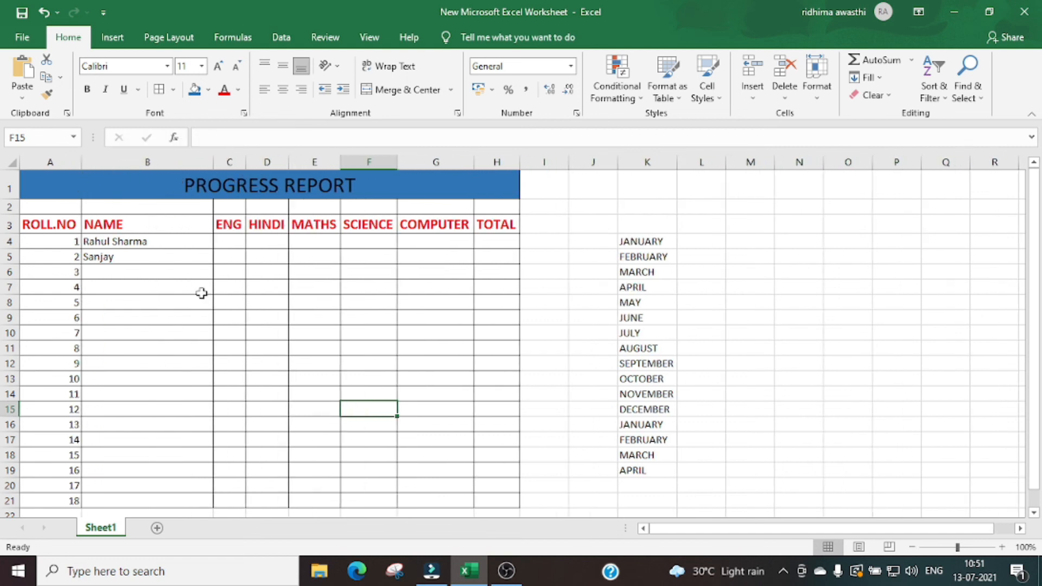
# Widen the NAME column a little more
pyautogui.moveTo(210, 161); pyautogui.dragTo(226, 162)
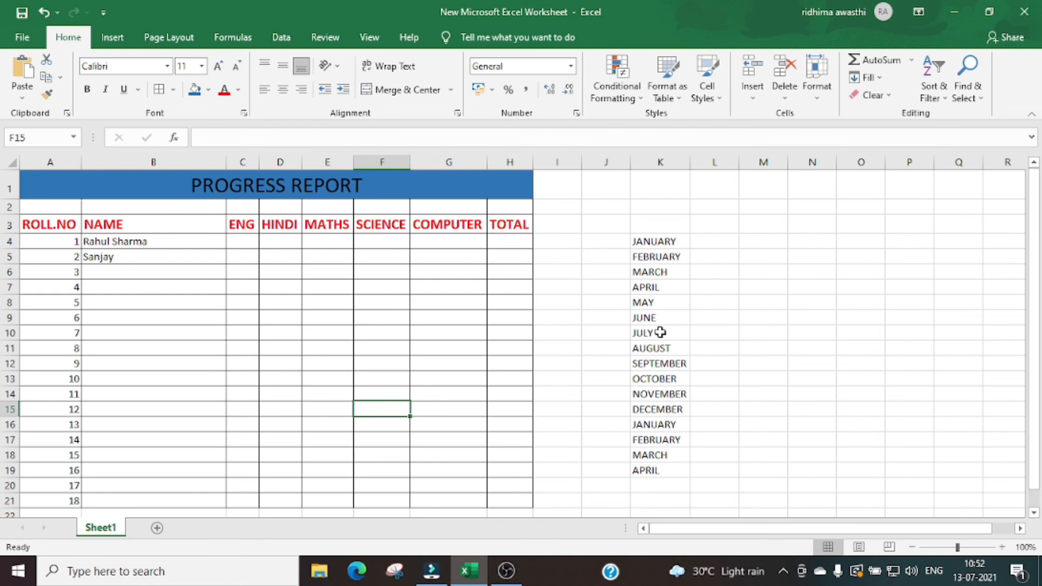
# Examine the commands available for the whole COMPUTER column and for entire rows such as row 7, including Insert and Delete
pyautogui.click(444, 162)
pyautogui.rightClick(444, 163)
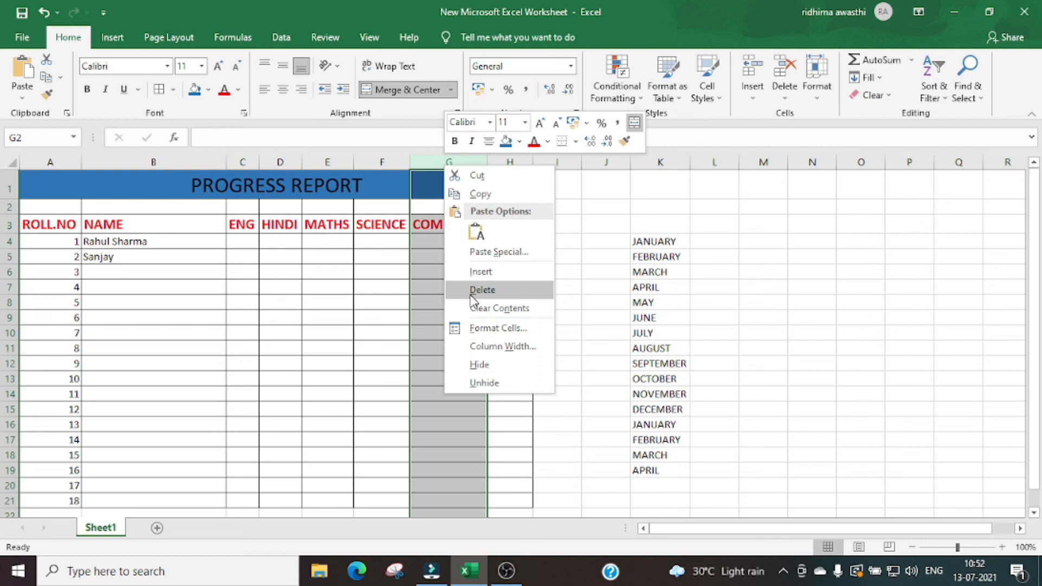
pyautogui.click(12, 292)
pyautogui.click(7, 287)
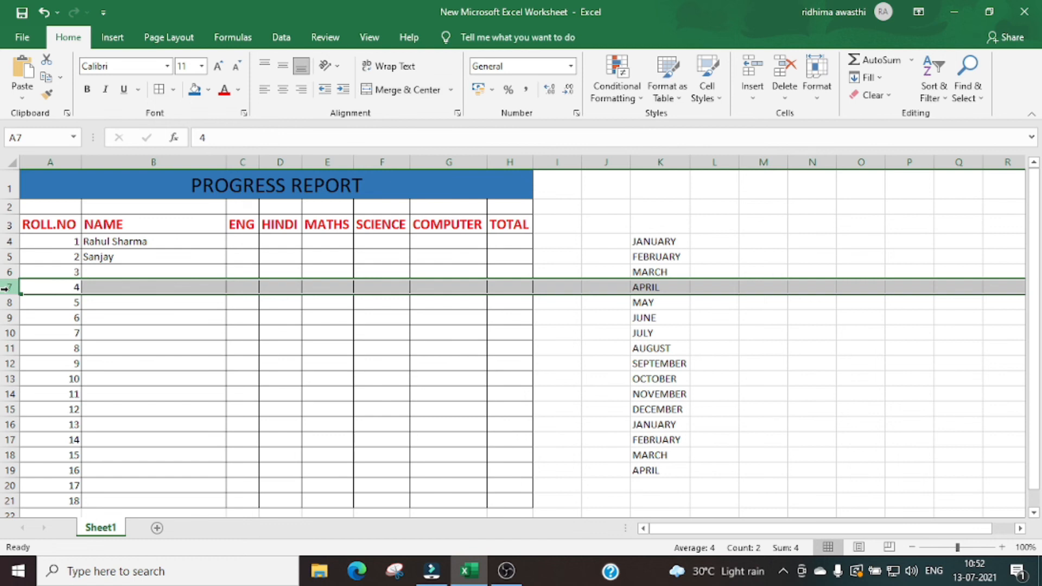
pyautogui.click(5, 318)
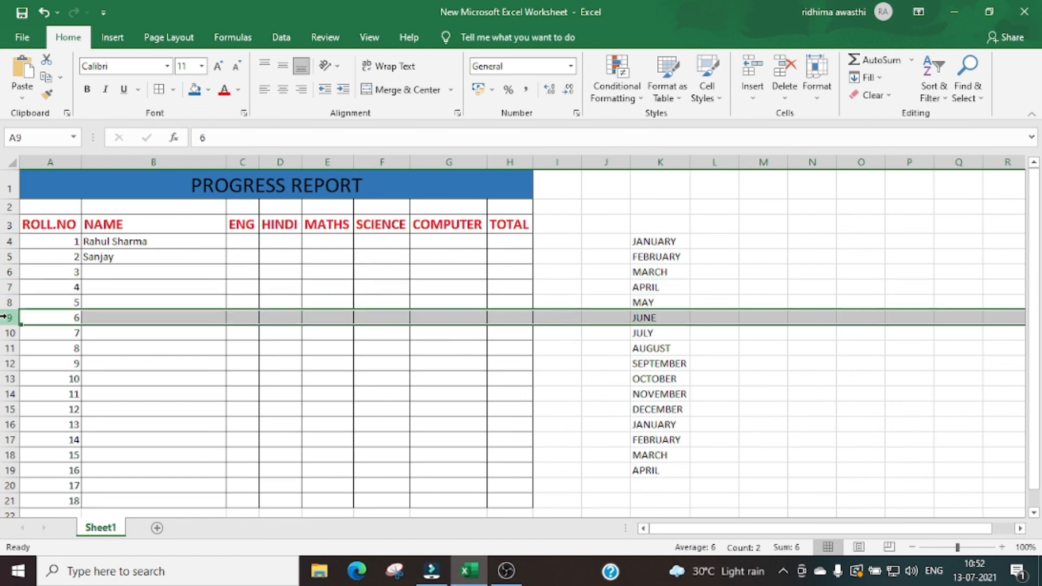
pyautogui.click(4, 333)
pyautogui.click(4, 347)
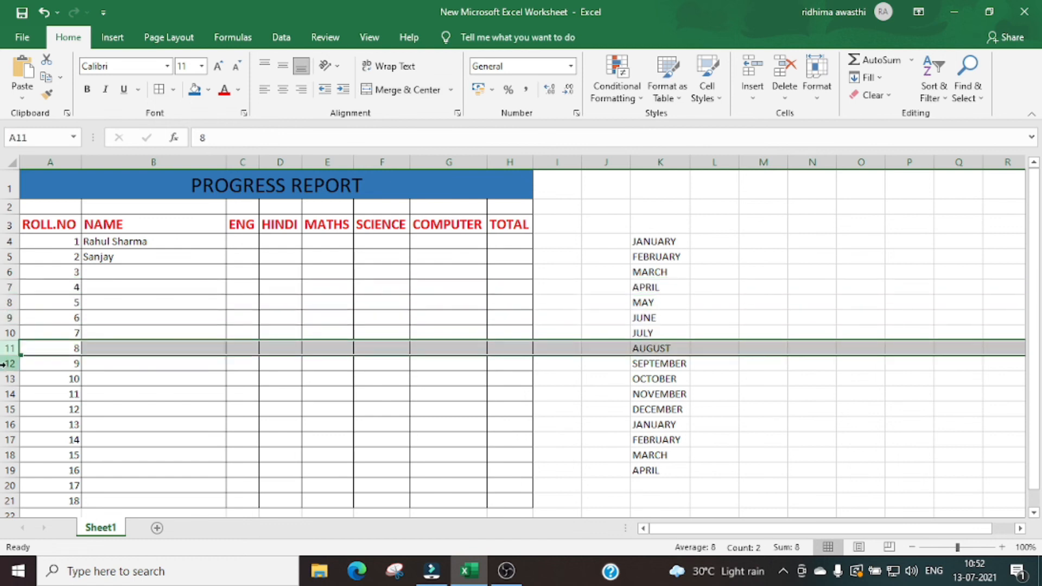
pyautogui.click(4, 364)
pyautogui.click(5, 394)
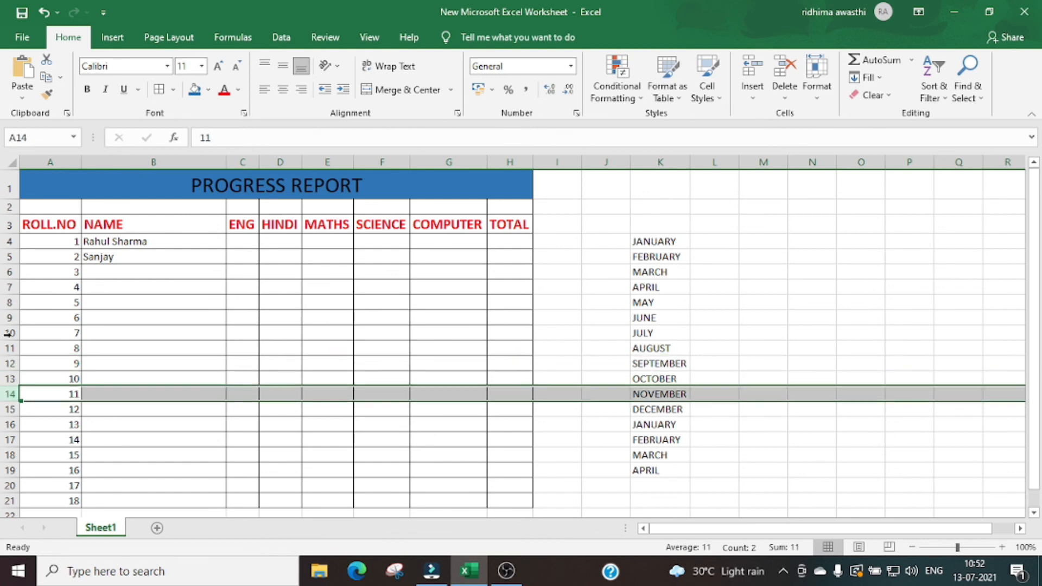
pyautogui.click(7, 287)
pyautogui.rightClick(8, 290)
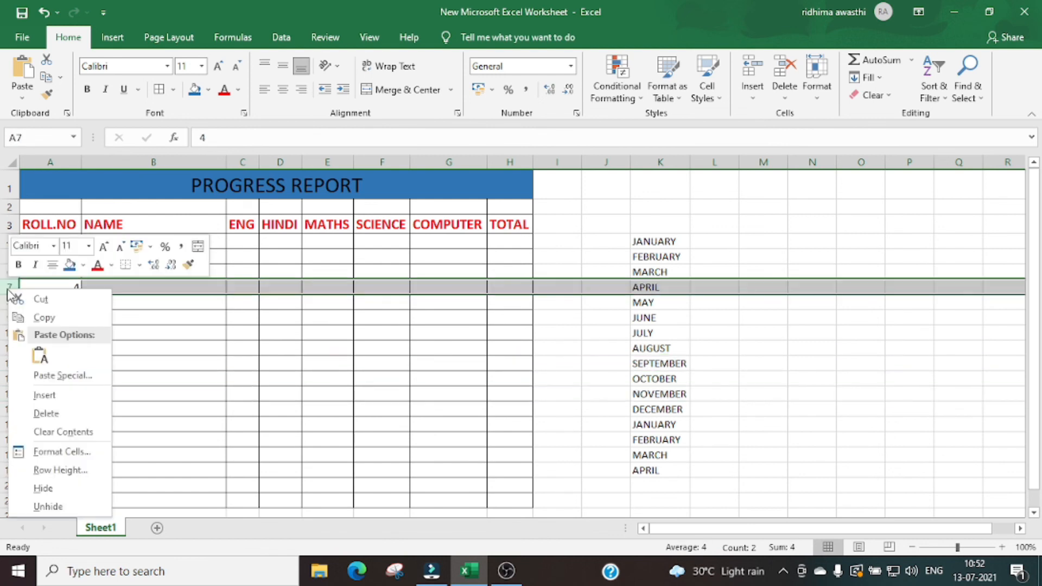
pyautogui.click(218, 351)
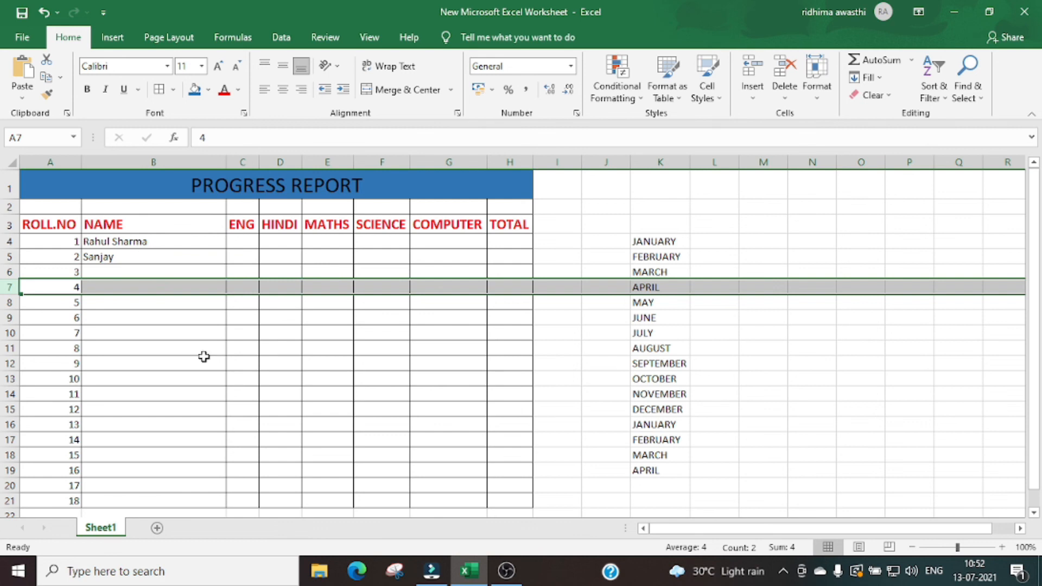
# Change the font of the merged PROGRESS REPORT title to Algerian
pyautogui.click(216, 186)
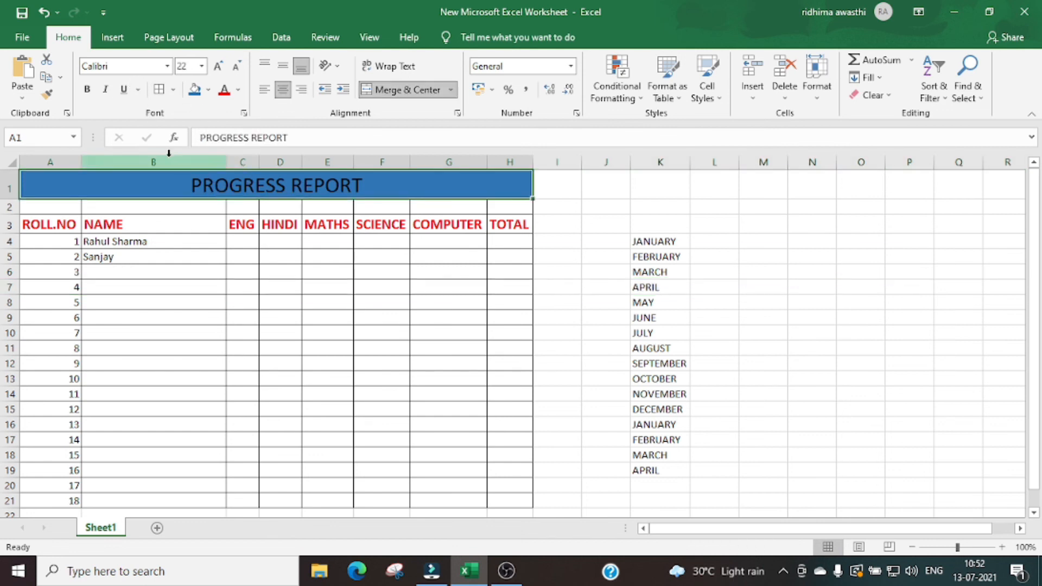
pyautogui.click(166, 66)
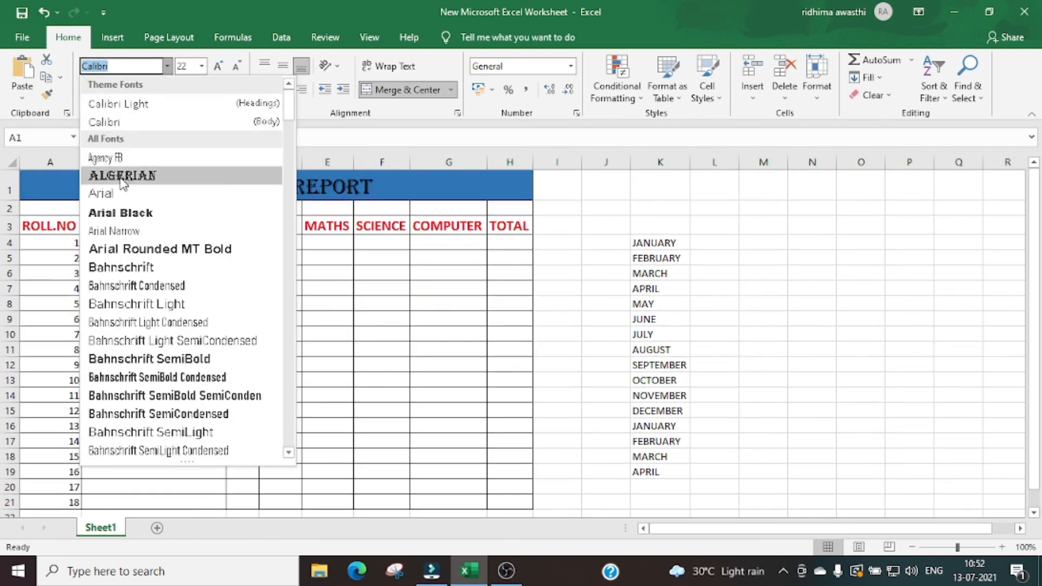
pyautogui.click(120, 175)
pyautogui.click(321, 275)
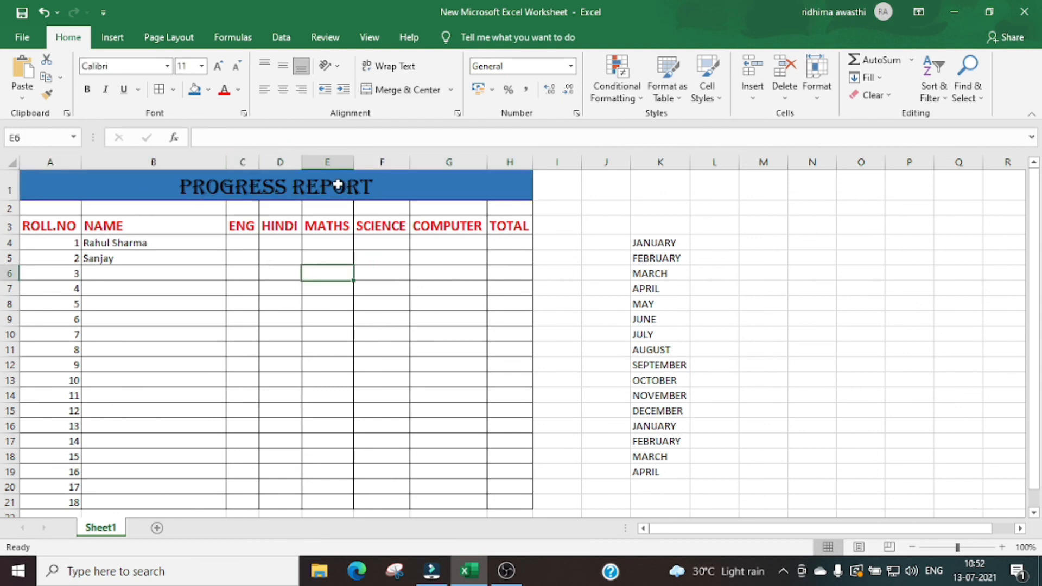